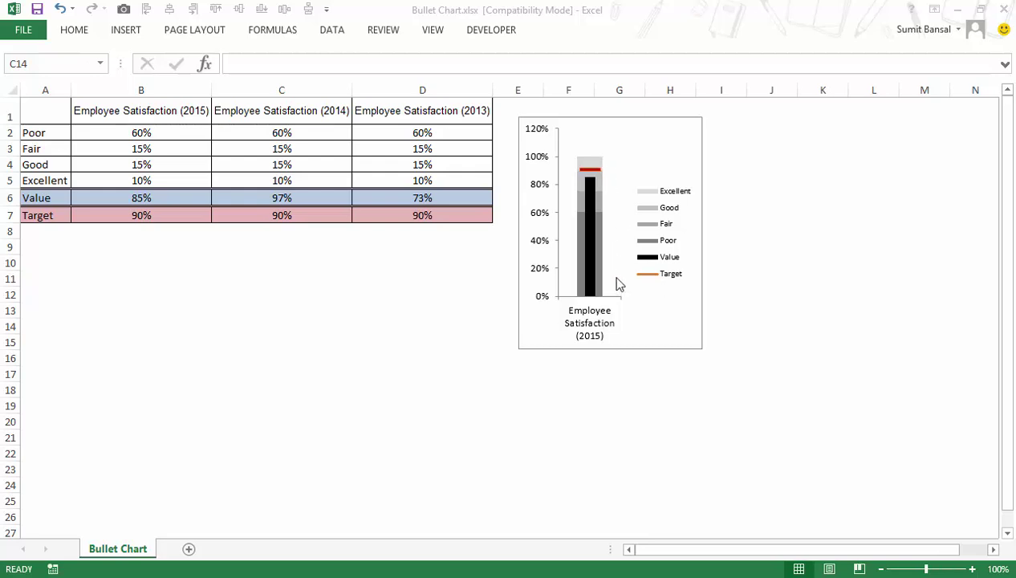
Step: Examine the Employee Satisfaction (2015) ratings, value and target in B2:B7 against the finished bullet chart
{"action": "mouse_move", "coordinate": [603, 299]}
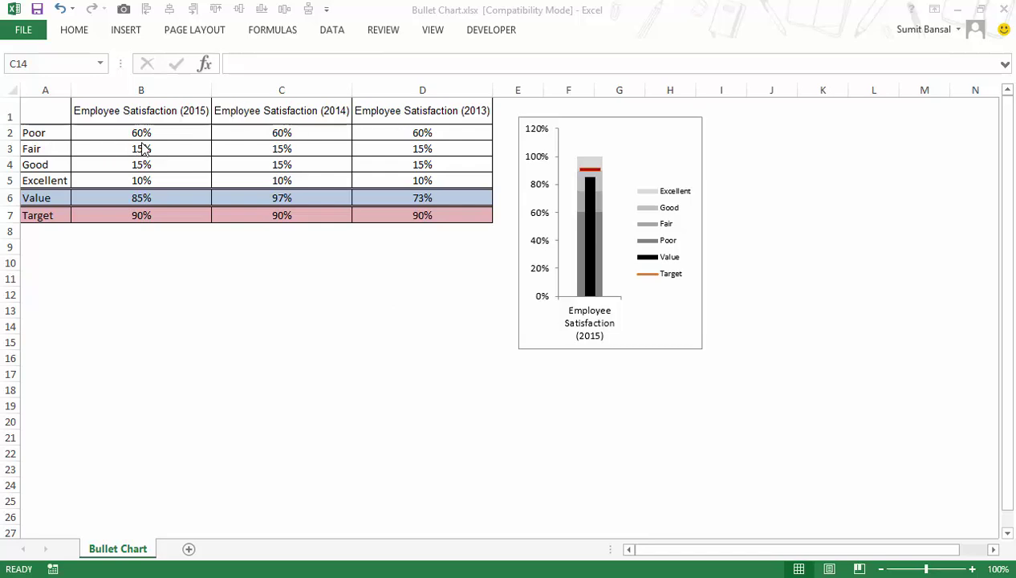
{"action": "left_click_drag", "start_coordinate": [125, 136], "coordinate": [131, 183]}
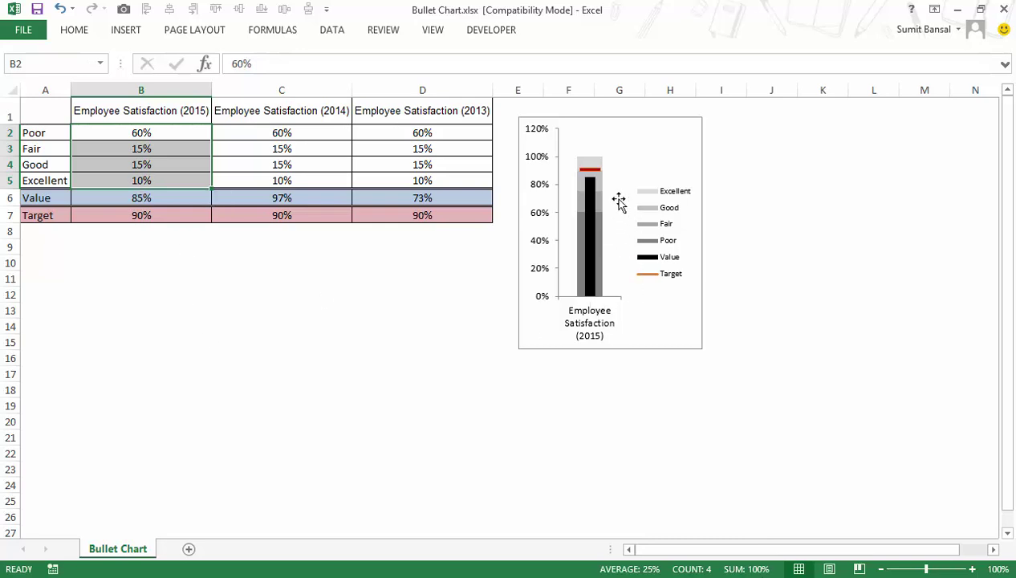
{"action": "left_click", "coordinate": [90, 136]}
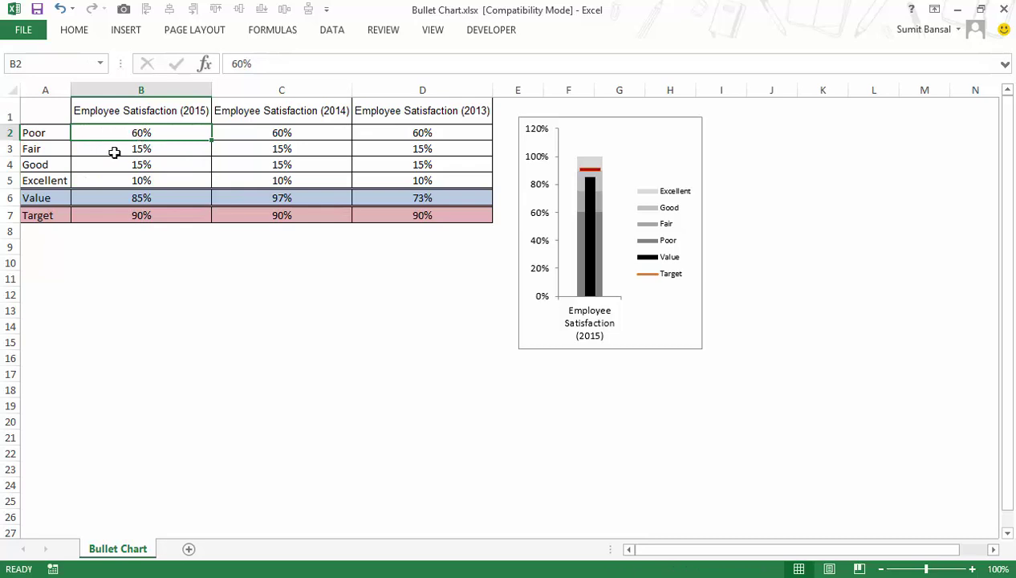
{"action": "left_click", "coordinate": [116, 150]}
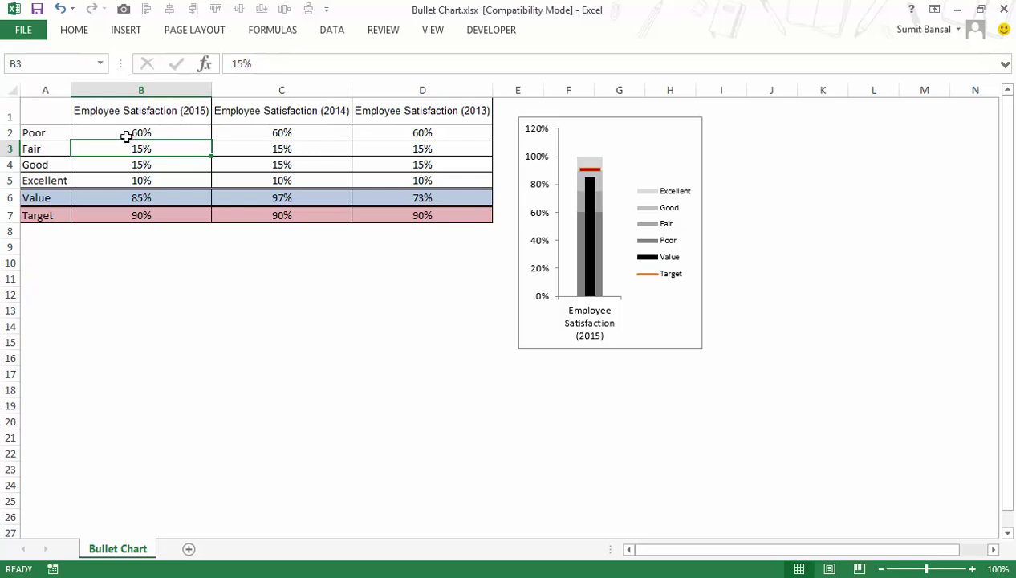
{"action": "left_click_drag", "start_coordinate": [125, 134], "coordinate": [123, 147]}
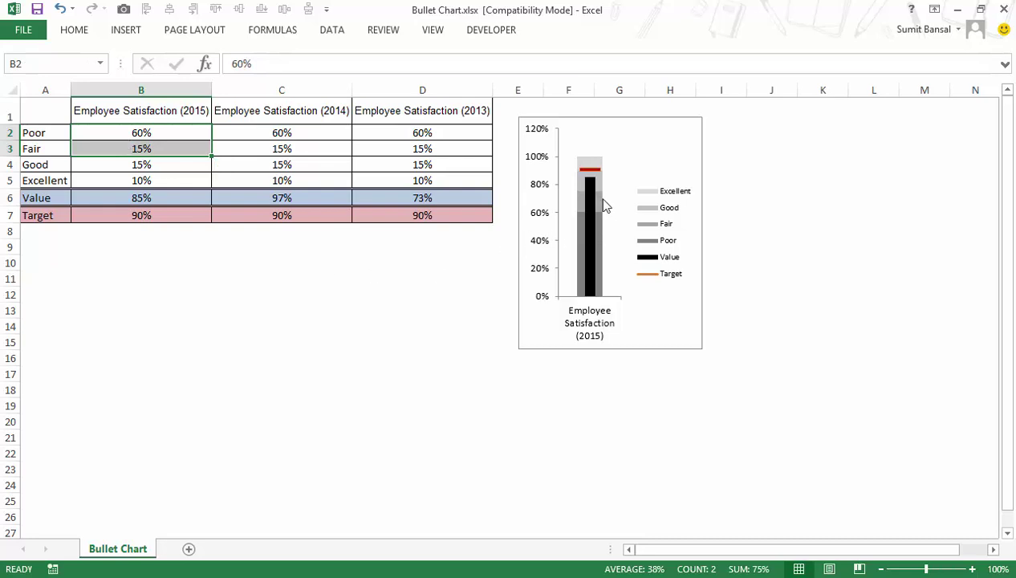
{"action": "left_click", "coordinate": [171, 166]}
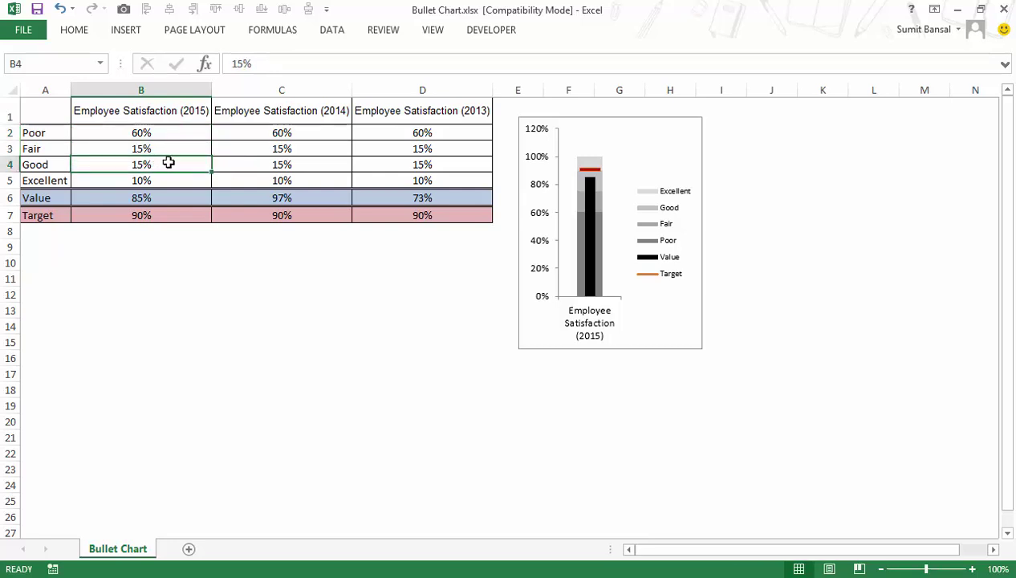
{"action": "left_click", "coordinate": [165, 181]}
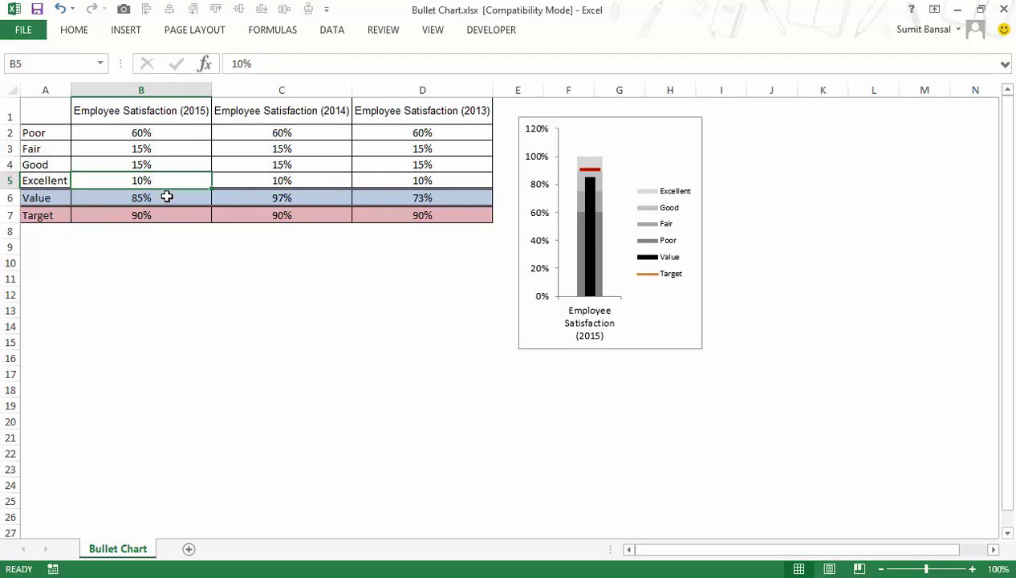
{"action": "left_click", "coordinate": [177, 197]}
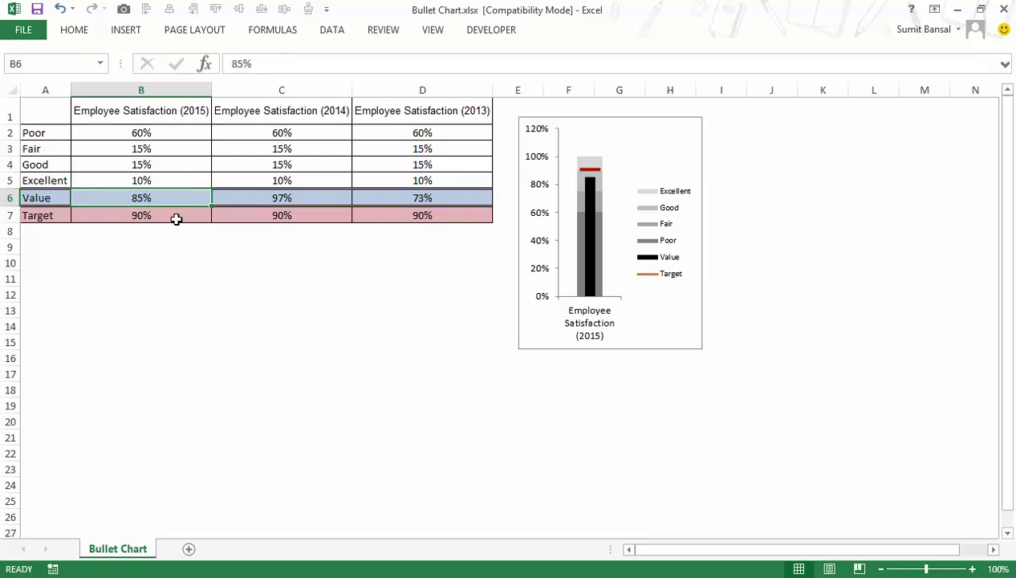
{"action": "mouse_move", "coordinate": [175, 216]}
{"action": "left_mouse_down"}
{"action": "mouse_move", "coordinate": [390, 216]}
{"action": "mouse_move", "coordinate": [184, 215]}
{"action": "left_mouse_up"}
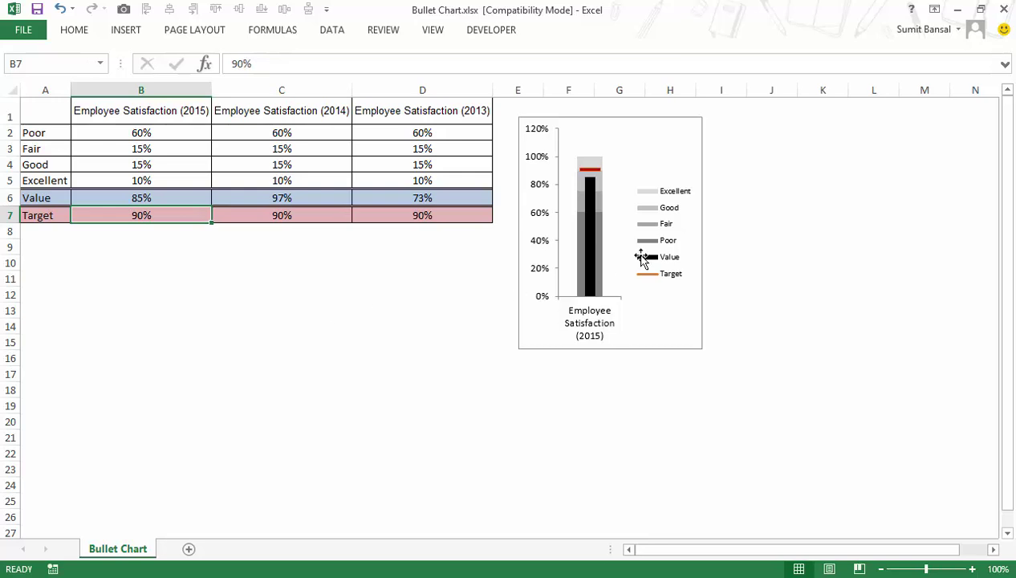
Step: Delete the existing bullet chart and insert a 2-D stacked column chart from the labels and 2015 figures in A2:B7
{"action": "left_click", "coordinate": [620, 119]}
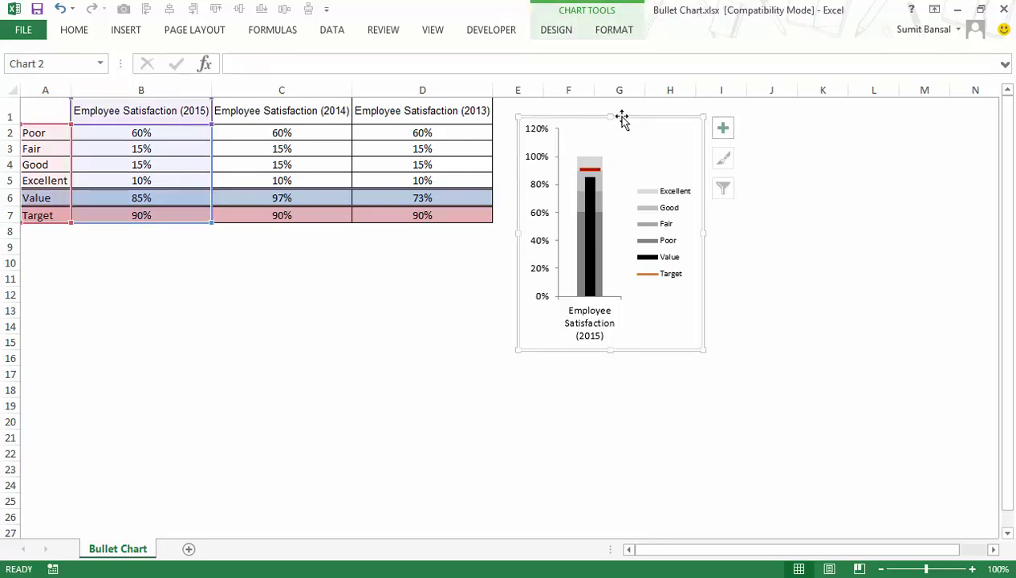
{"action": "key", "text": "Delete"}
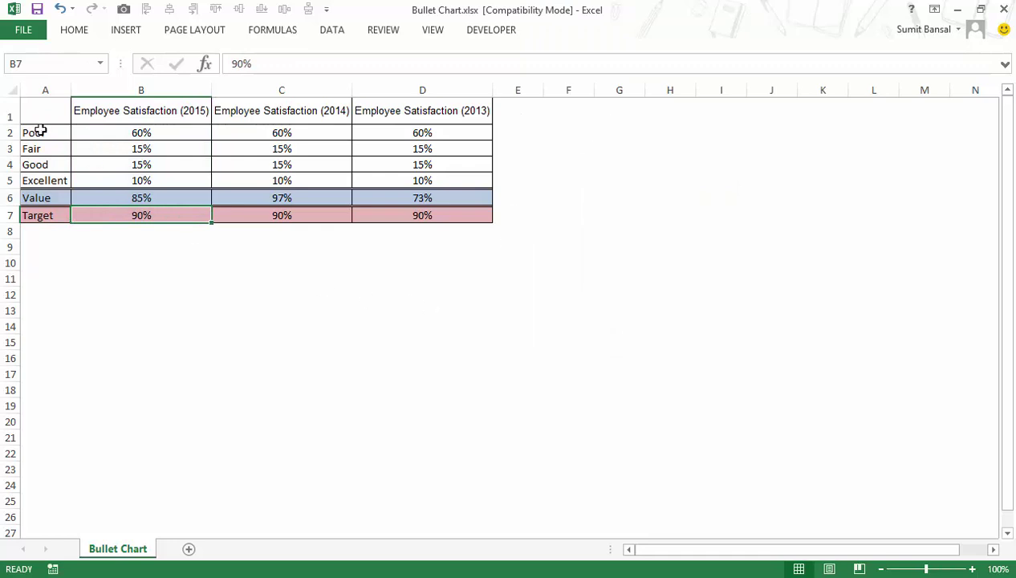
{"action": "left_click_drag", "start_coordinate": [40, 130], "coordinate": [137, 213]}
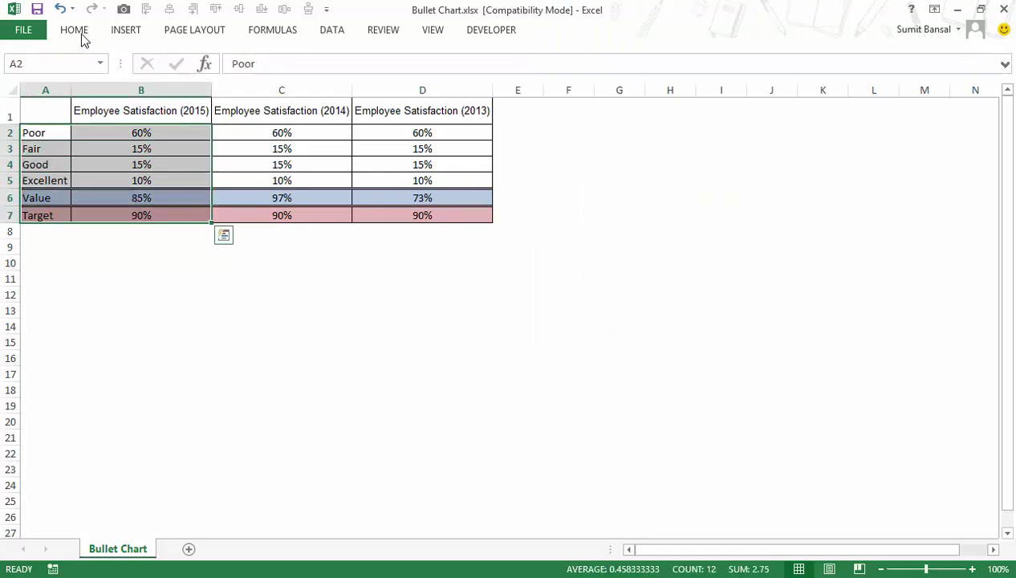
{"action": "left_click", "coordinate": [126, 32]}
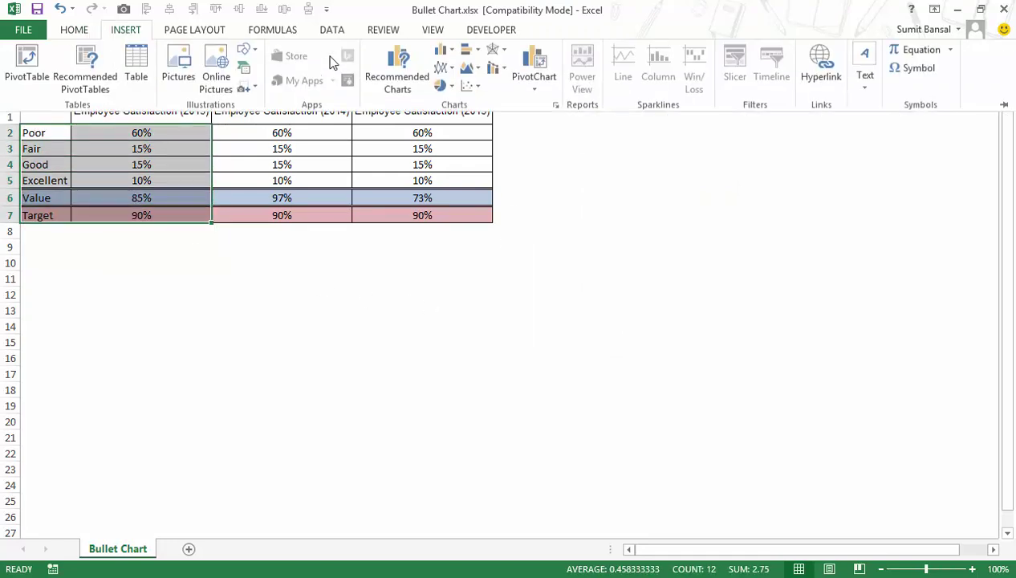
{"action": "left_click", "coordinate": [453, 56]}
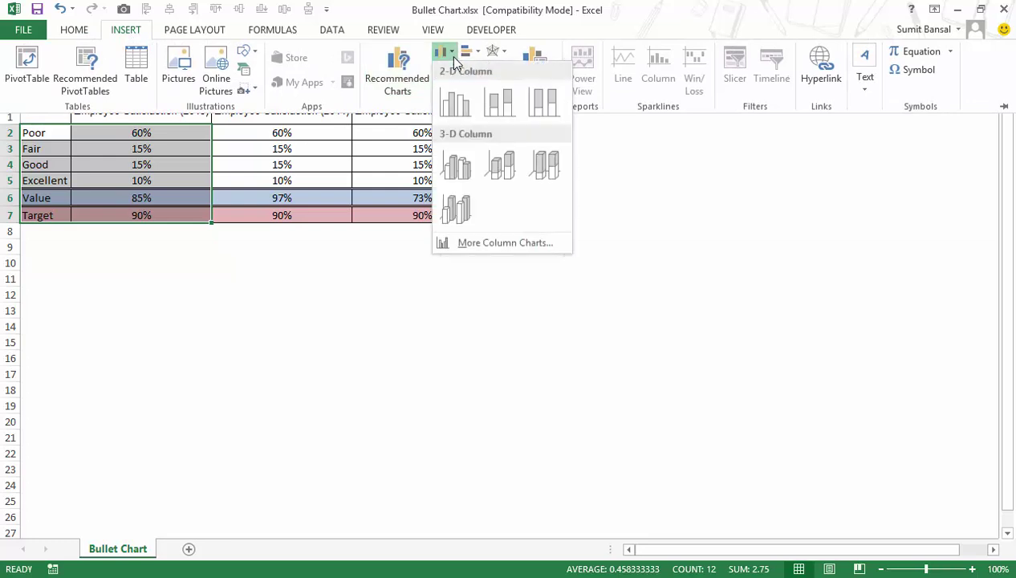
{"action": "left_click", "coordinate": [499, 103]}
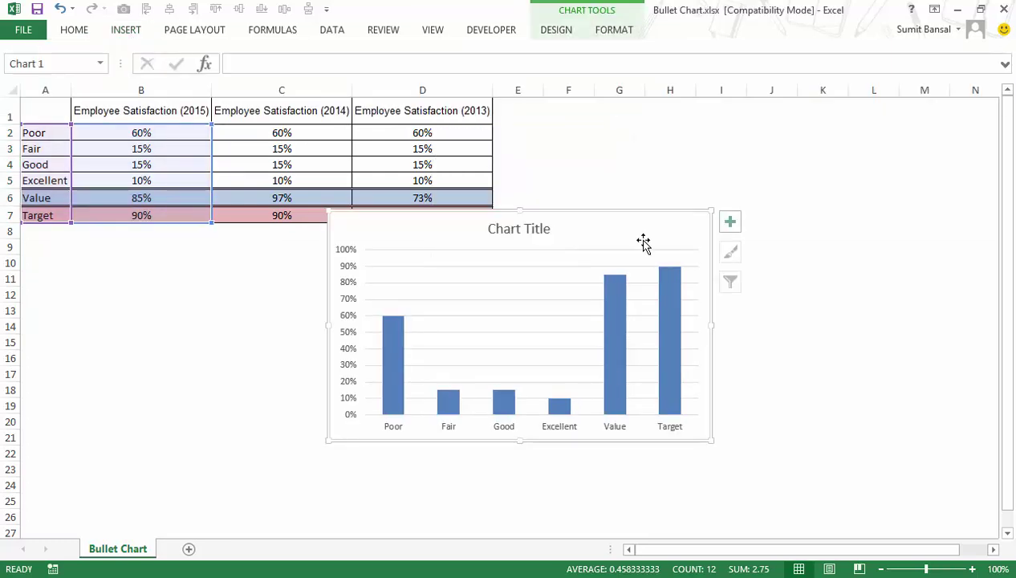
Step: Move the new chart beside the data table and switch its rows and columns to stack all the data in one column
{"action": "left_click_drag", "start_coordinate": [624, 211], "coordinate": [719, 200]}
{"action": "left_click_drag", "start_coordinate": [769, 175], "coordinate": [806, 153]}
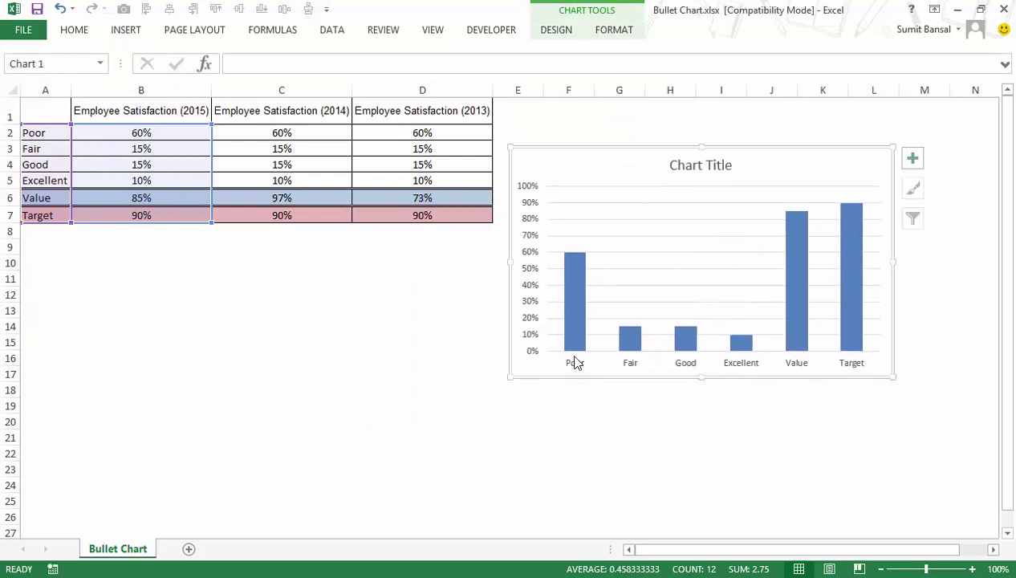
{"action": "left_click", "coordinate": [686, 368]}
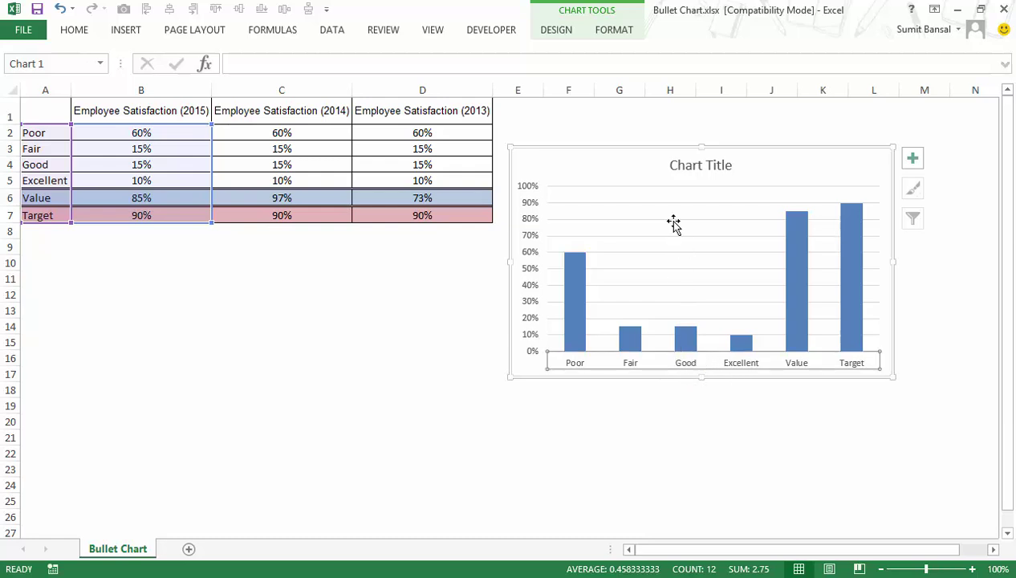
{"action": "left_click", "coordinate": [558, 34]}
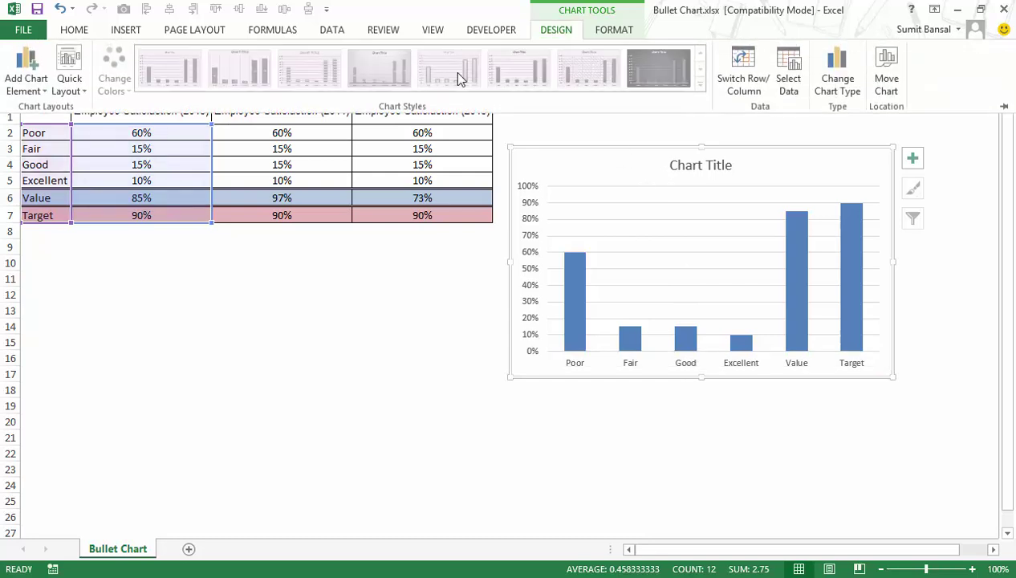
{"action": "left_click", "coordinate": [744, 83]}
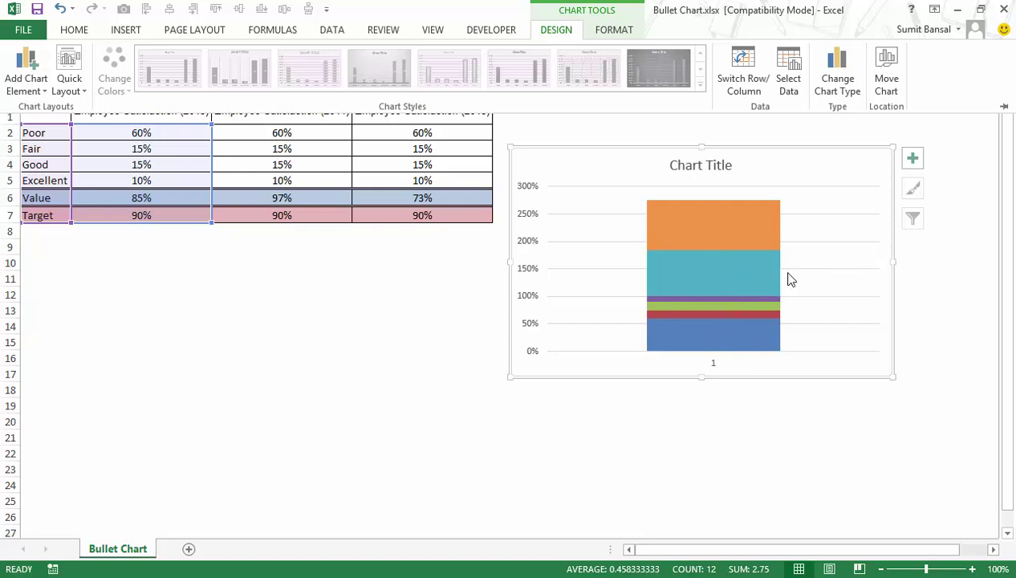
{"action": "key", "text": "Escape"}
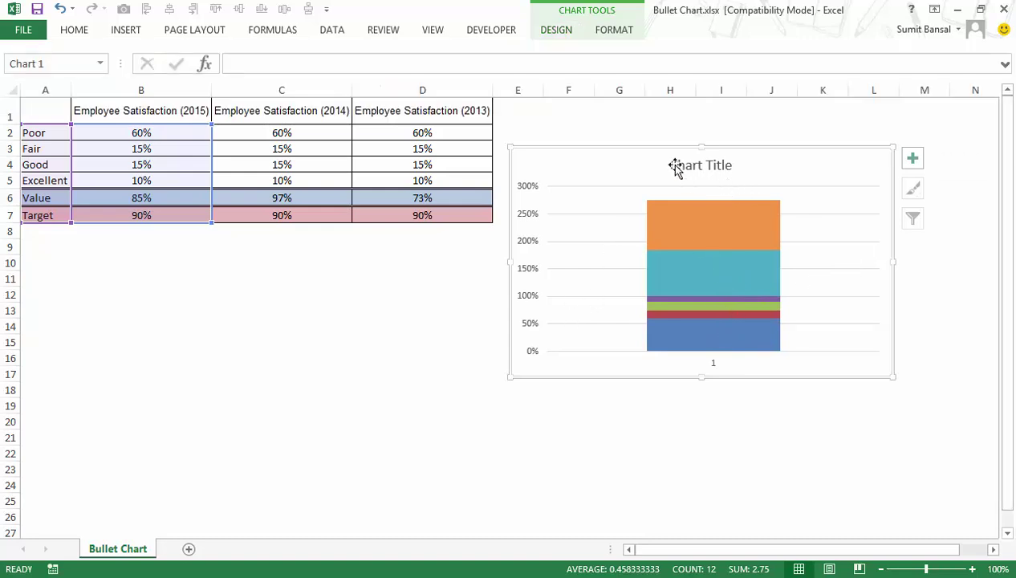
{"action": "left_click_drag", "start_coordinate": [674, 166], "coordinate": [666, 150]}
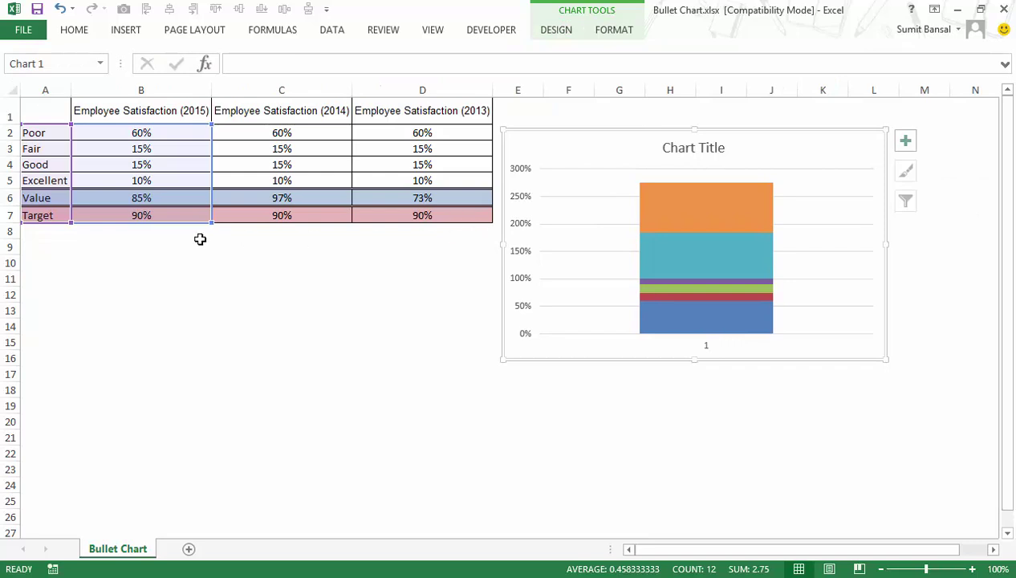
{"action": "left_click_drag", "start_coordinate": [51, 133], "coordinate": [65, 182]}
{"action": "left_click", "coordinate": [62, 197]}
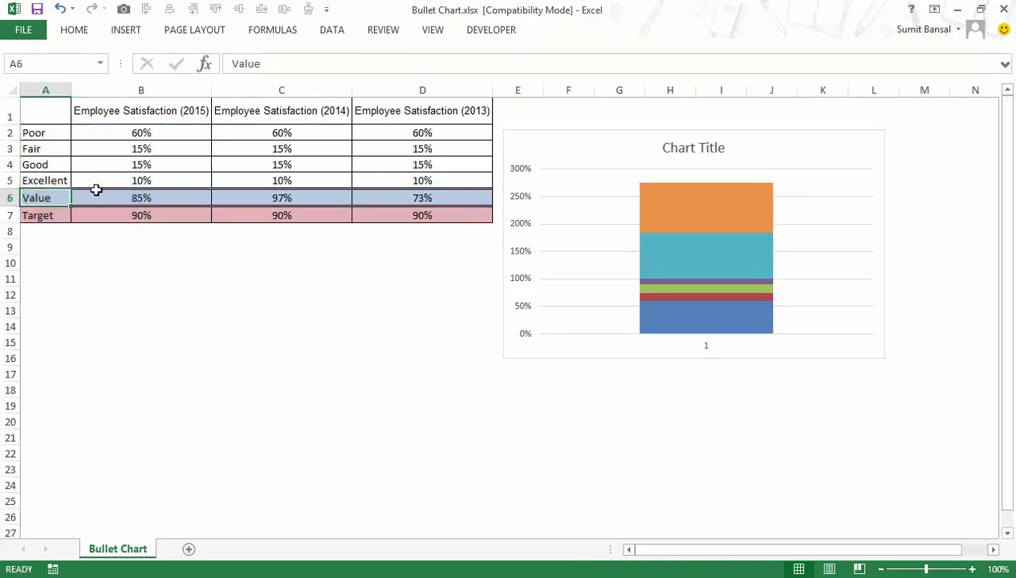
{"action": "left_click", "coordinate": [61, 215]}
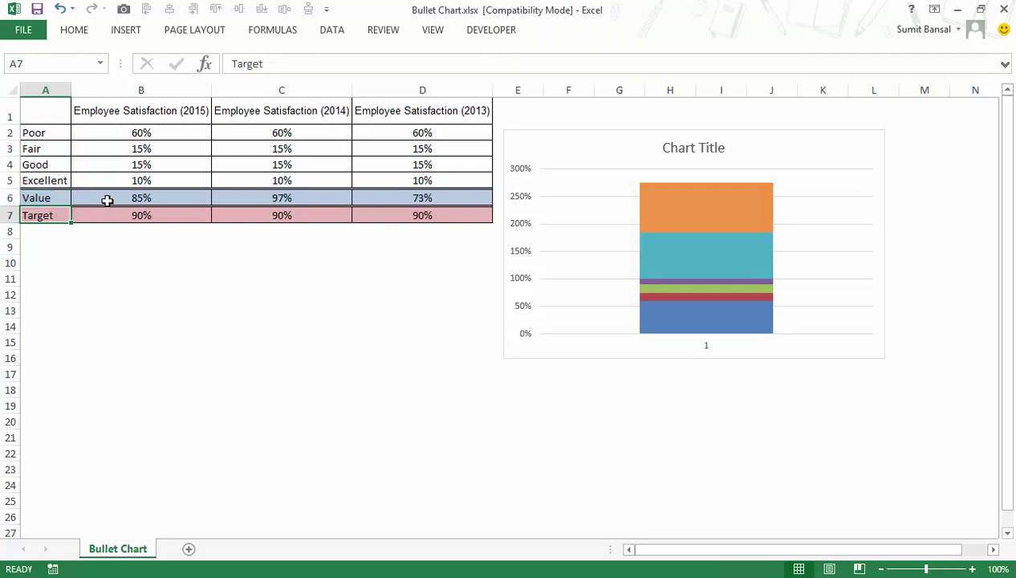
{"action": "left_click_drag", "start_coordinate": [46, 135], "coordinate": [50, 212]}
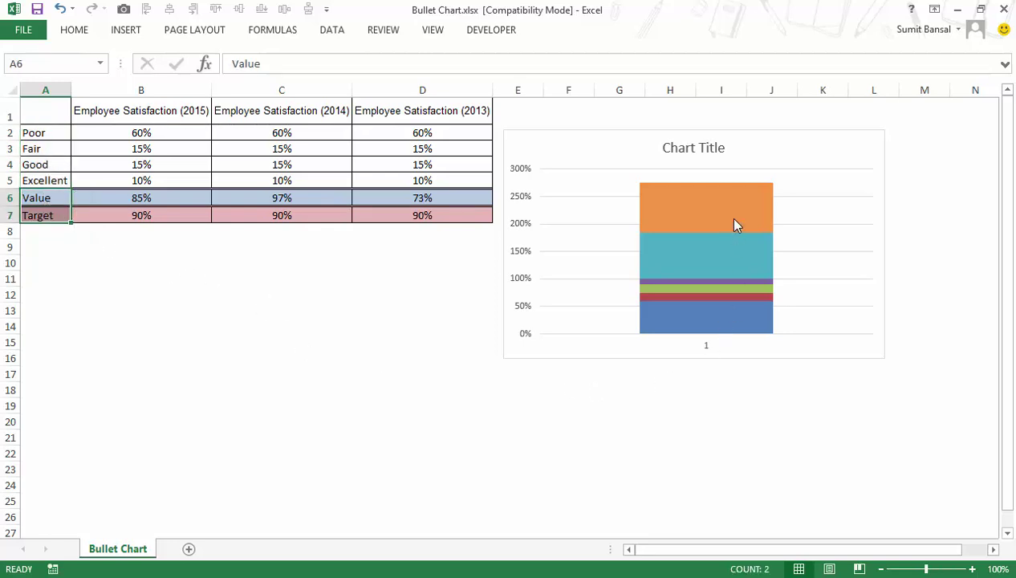
Step: Change the Target series to Stacked Line with Markers and plot it on the secondary axis
{"action": "mouse_move", "coordinate": [733, 206]}
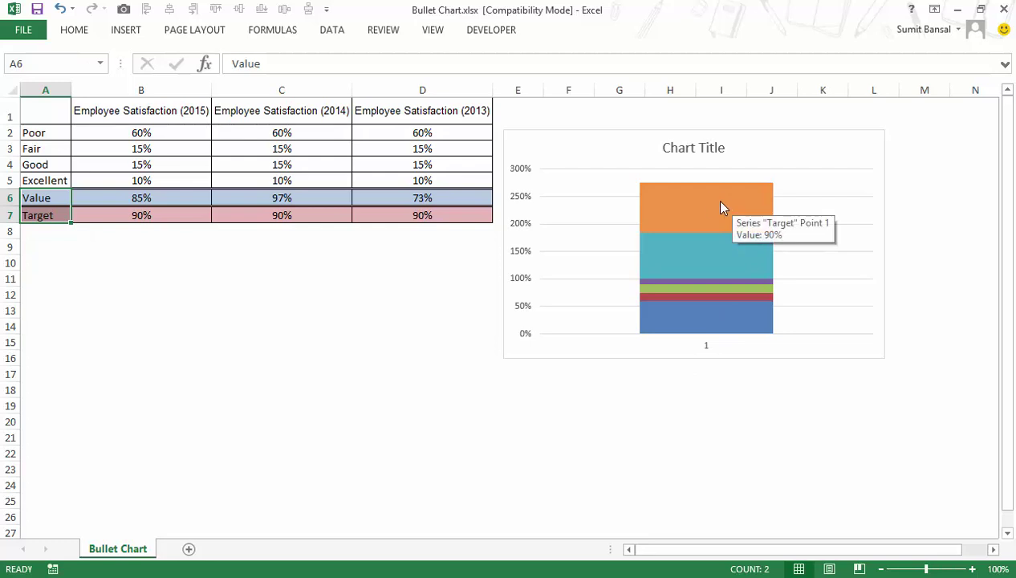
{"action": "left_click", "coordinate": [721, 208]}
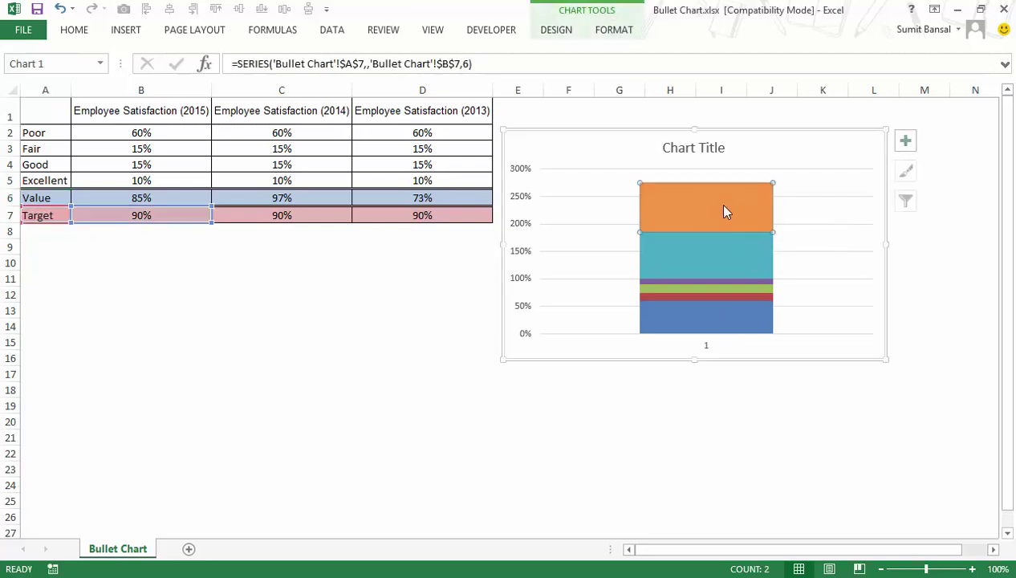
{"action": "right_click", "coordinate": [667, 207]}
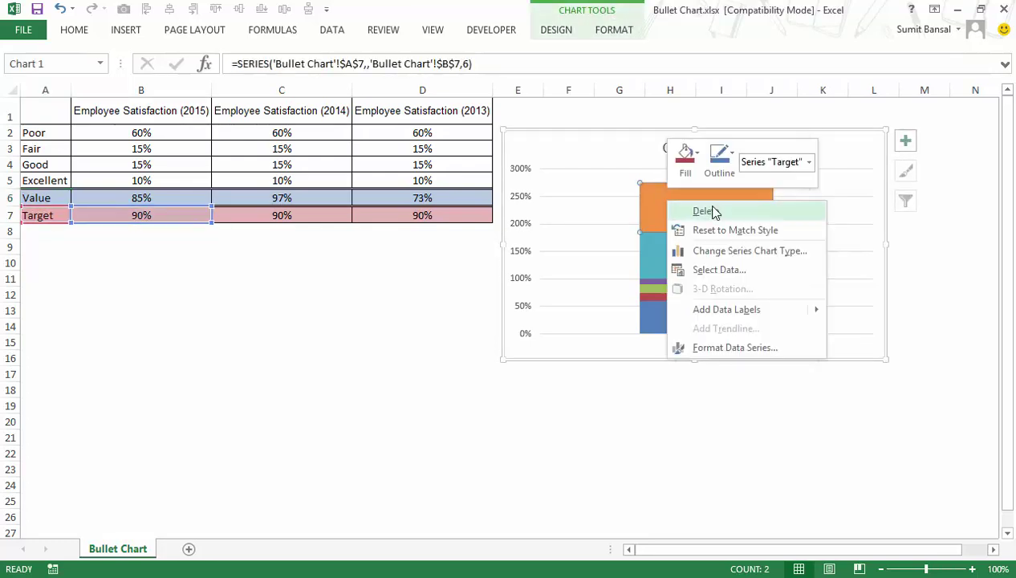
{"action": "left_click", "coordinate": [740, 257]}
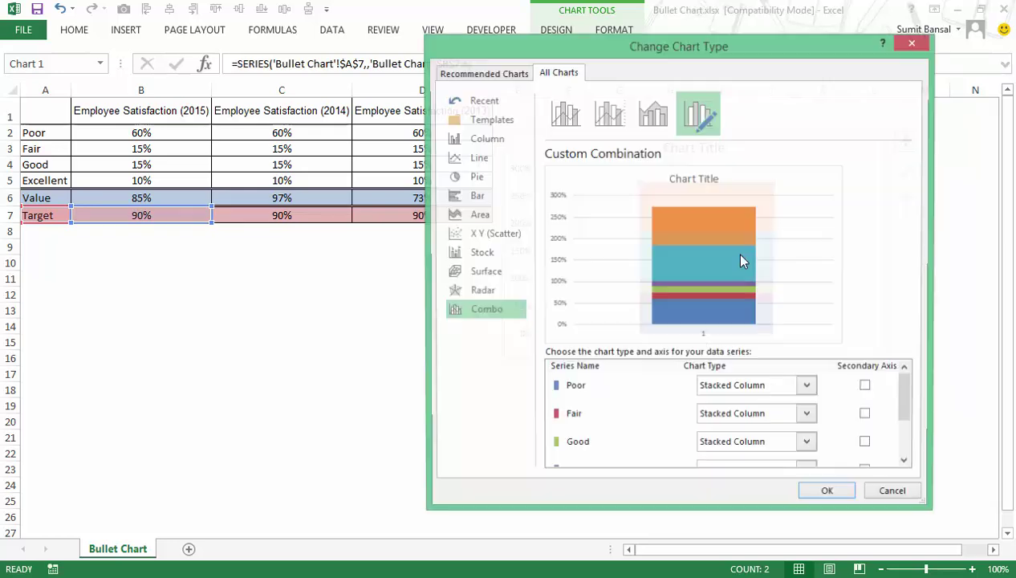
{"action": "left_click_drag", "start_coordinate": [670, 51], "coordinate": [270, 36]}
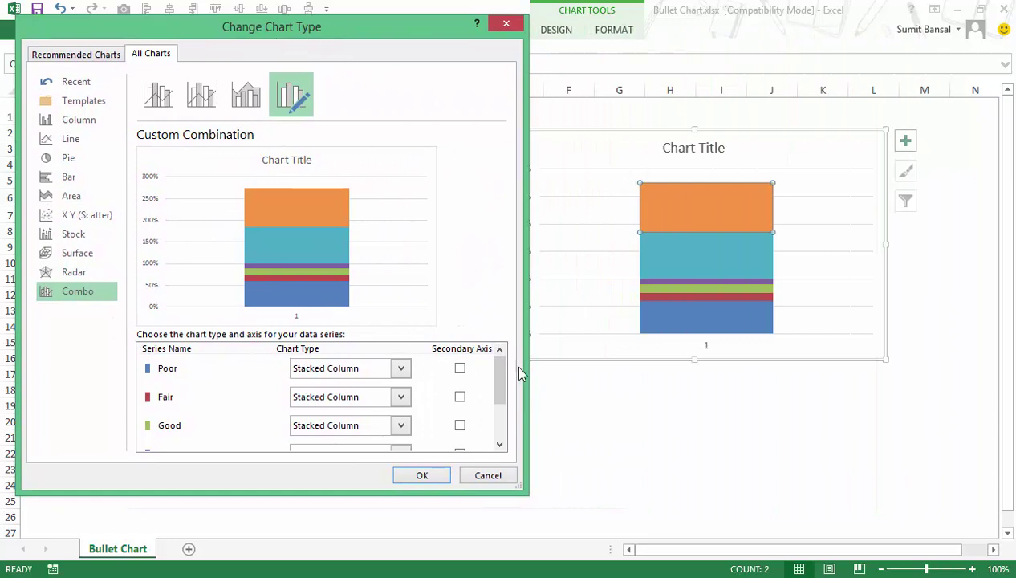
{"action": "left_click_drag", "start_coordinate": [504, 372], "coordinate": [501, 403]}
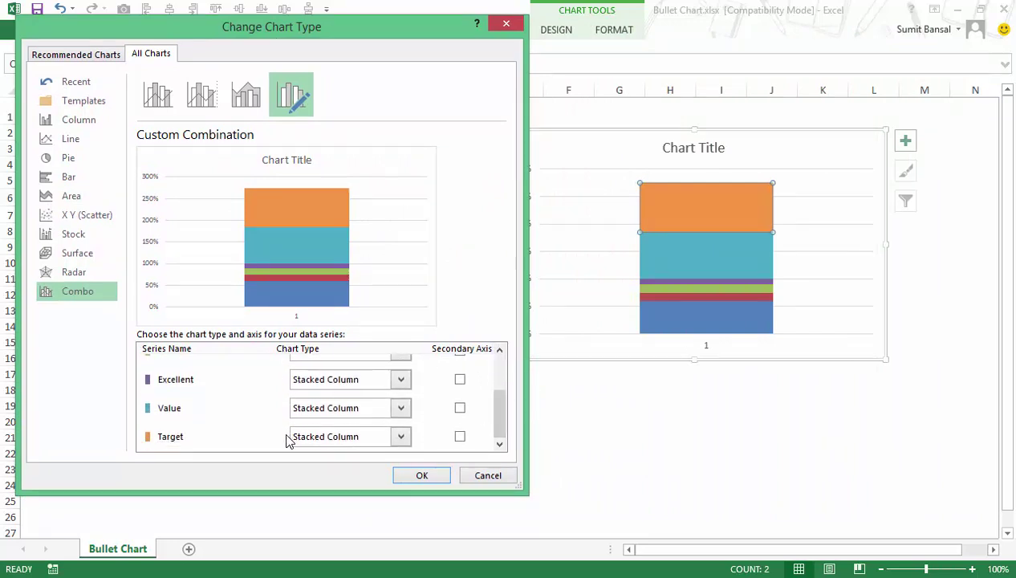
{"action": "left_click", "coordinate": [401, 436]}
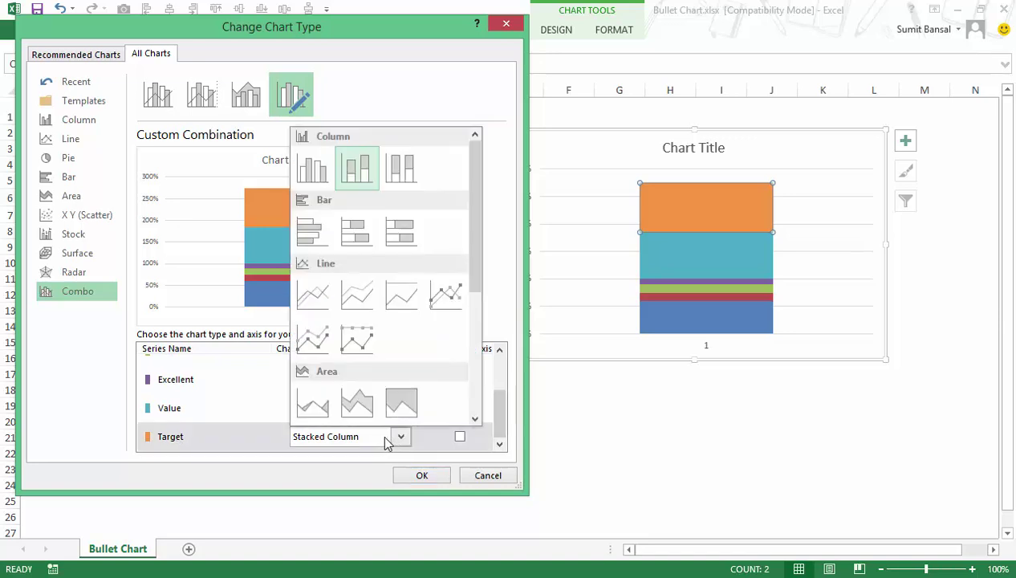
{"action": "left_click", "coordinate": [320, 340]}
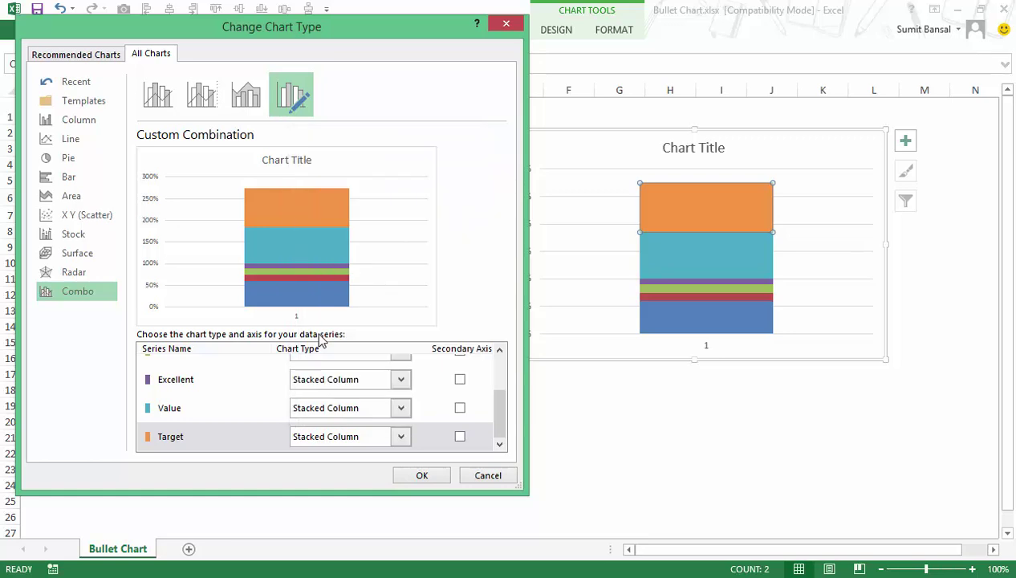
{"action": "left_click", "coordinate": [460, 437]}
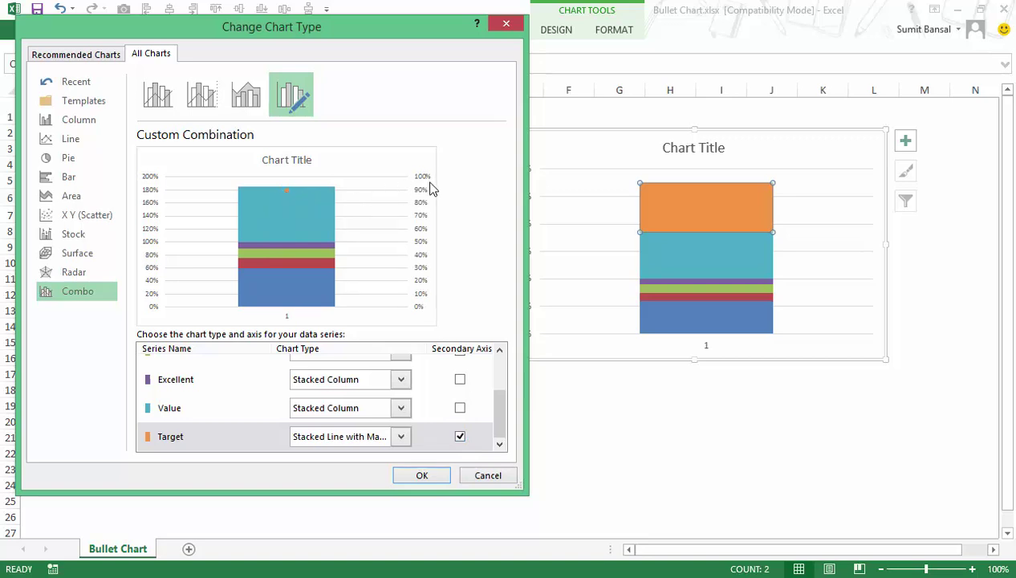
{"action": "left_click", "coordinate": [411, 478]}
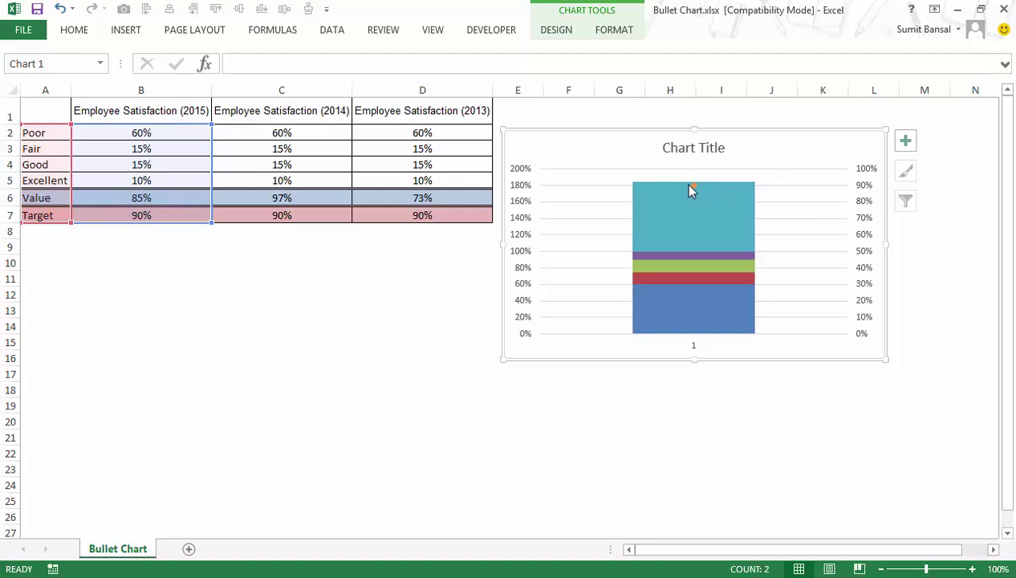
Step: Delete the secondary vertical axis of the chart so the Target marker follows the primary scale
{"action": "left_click", "coordinate": [869, 207]}
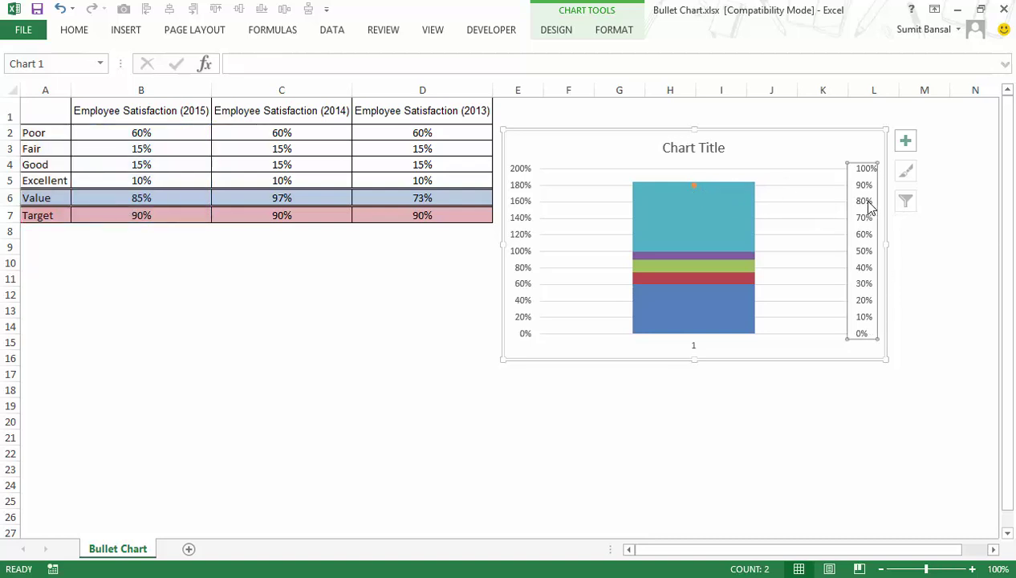
{"action": "key", "text": "Delete"}
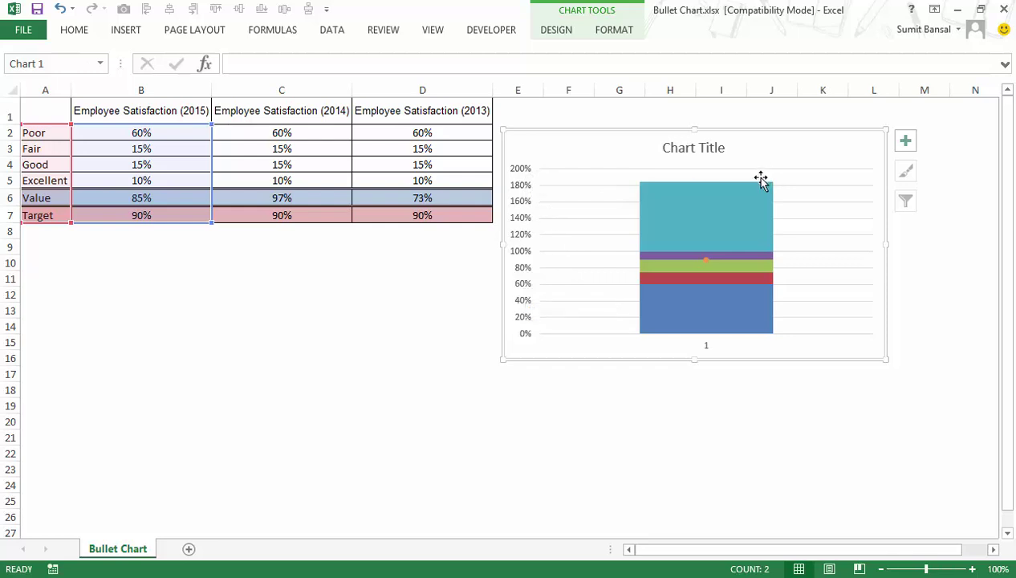
{"action": "key", "text": "ctrl+z"}
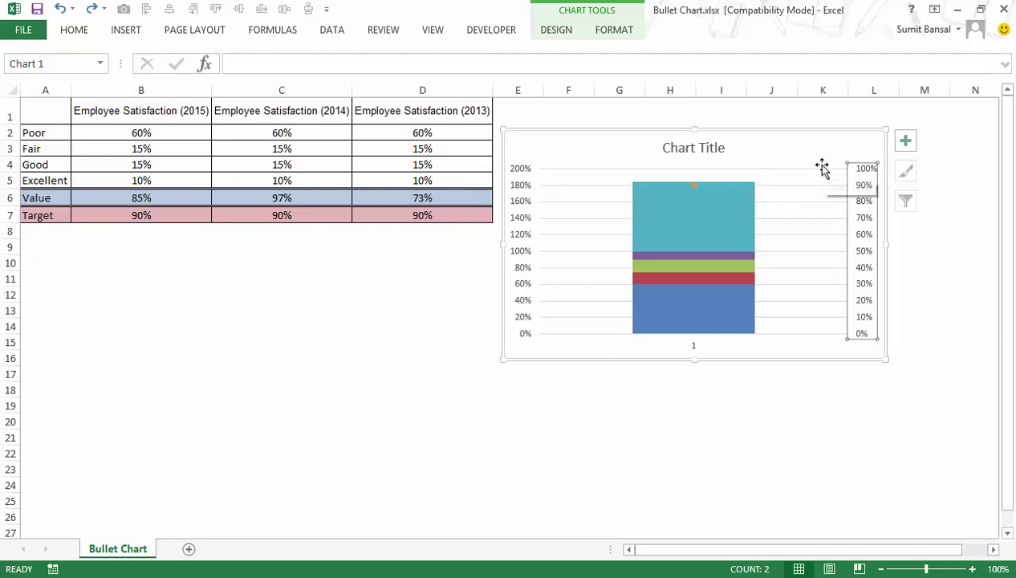
{"action": "key", "text": "Delete"}
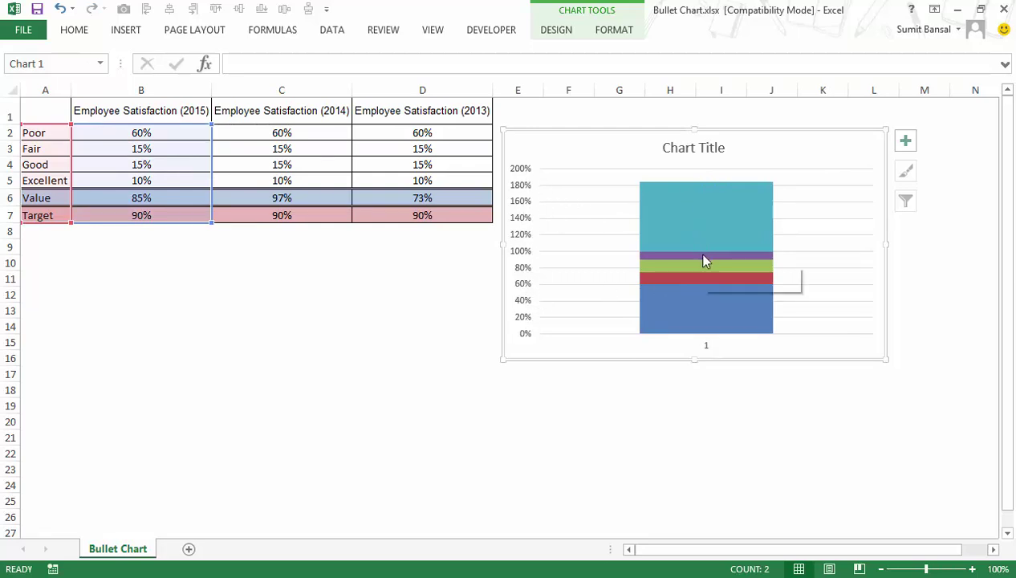
Step: Change the Target series marker to the built-in dash type
{"action": "left_click", "coordinate": [707, 261]}
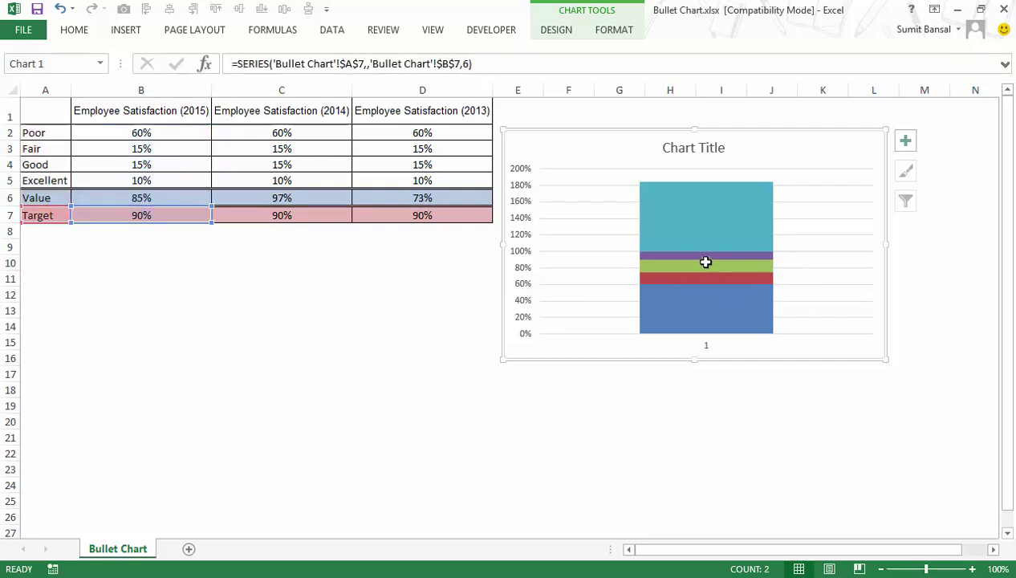
{"action": "right_click", "coordinate": [708, 264]}
{"action": "left_click", "coordinate": [776, 409]}
{"action": "left_click", "coordinate": [816, 159]}
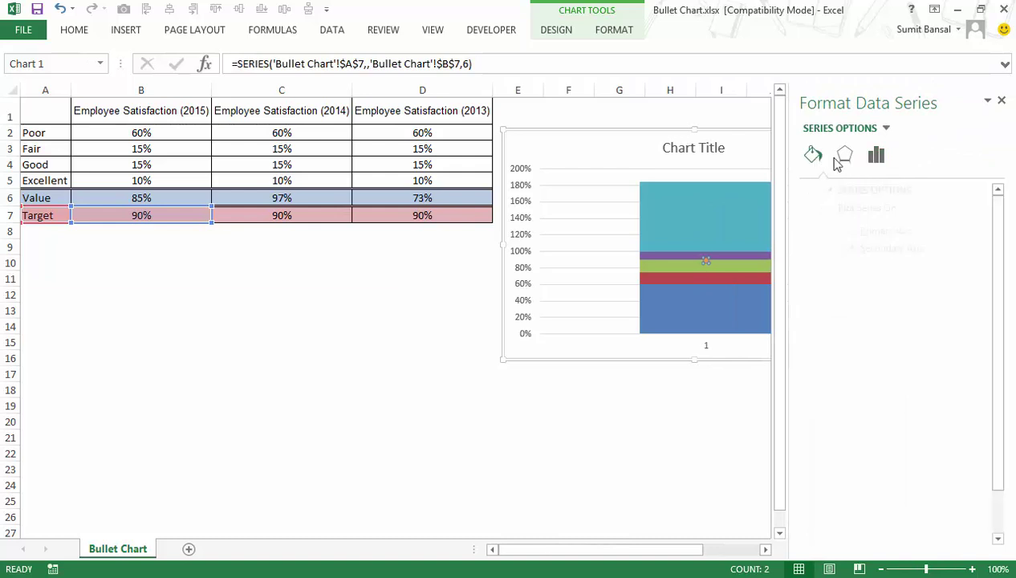
{"action": "left_click", "coordinate": [876, 158]}
{"action": "left_click", "coordinate": [847, 157]}
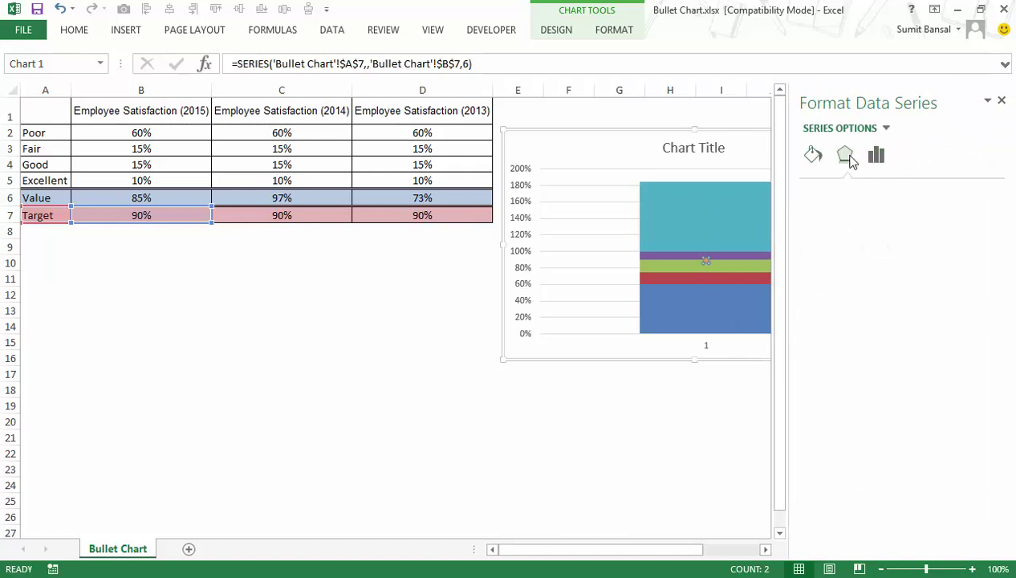
{"action": "left_click", "coordinate": [814, 155]}
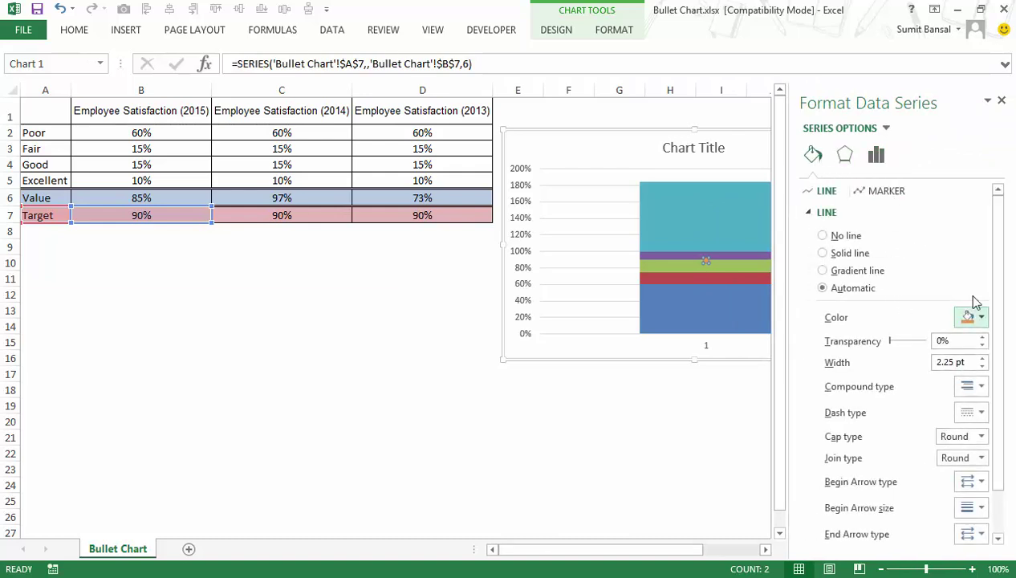
{"action": "left_click", "coordinate": [895, 195]}
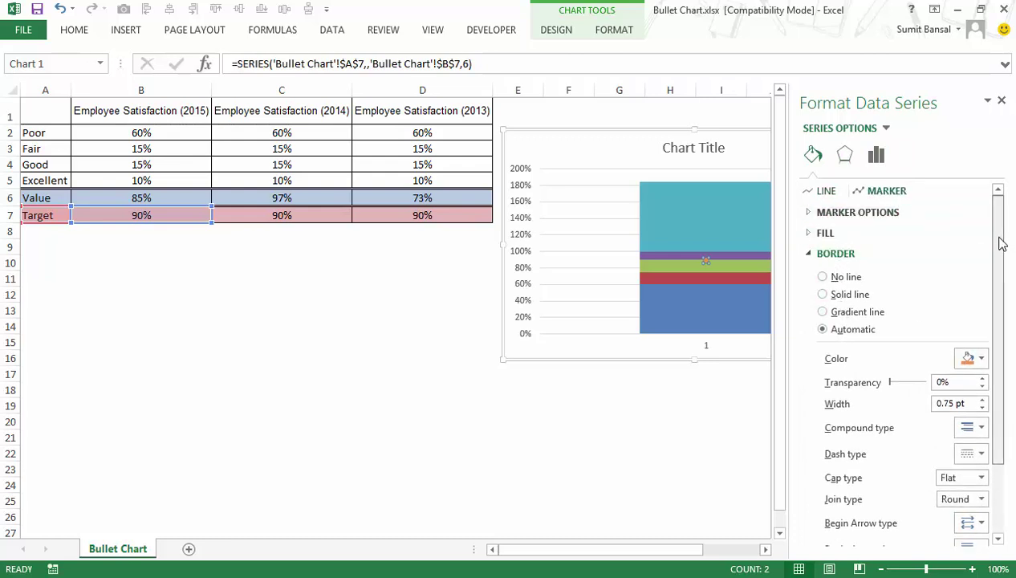
{"action": "left_click", "coordinate": [811, 213]}
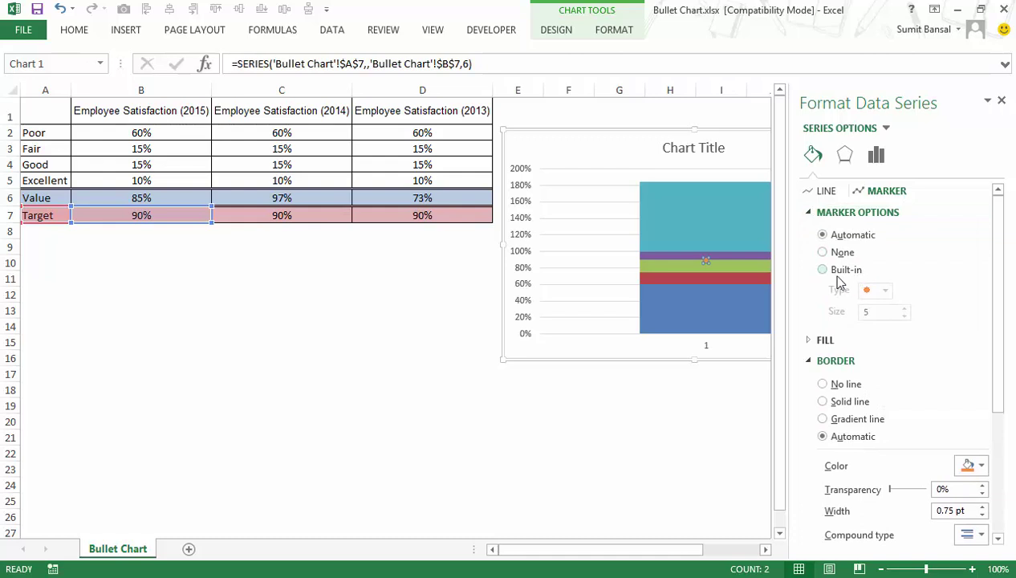
{"action": "left_click", "coordinate": [847, 271]}
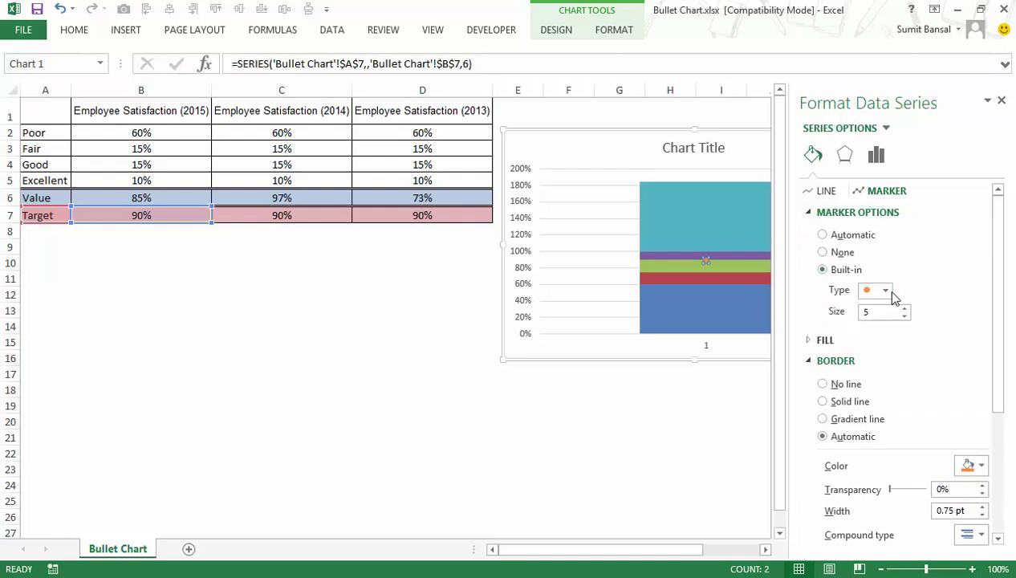
{"action": "left_click", "coordinate": [884, 290]}
{"action": "left_click", "coordinate": [867, 399]}
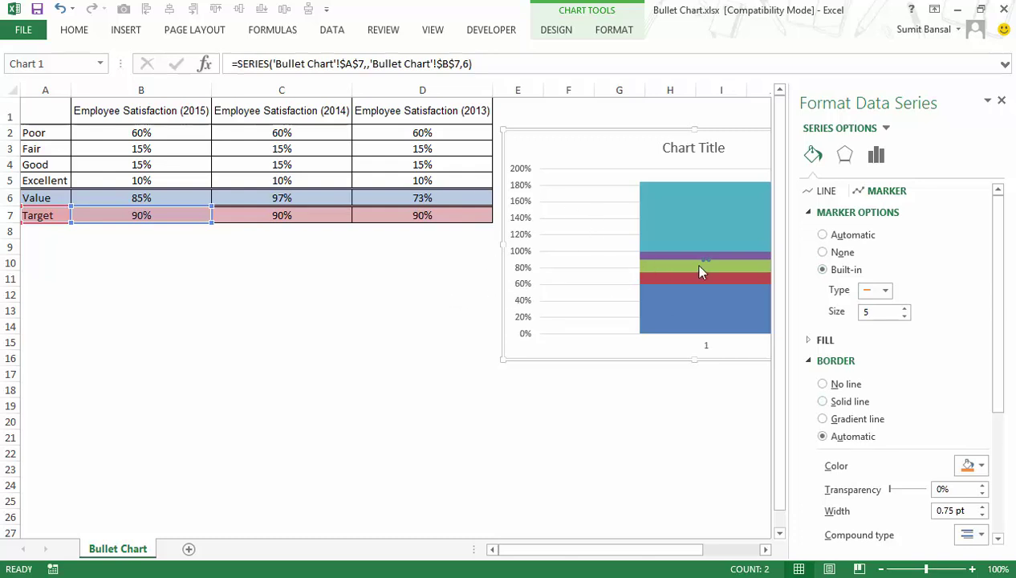
Step: Set the size of the Target series marker to 20
{"action": "left_click", "coordinate": [905, 308]}
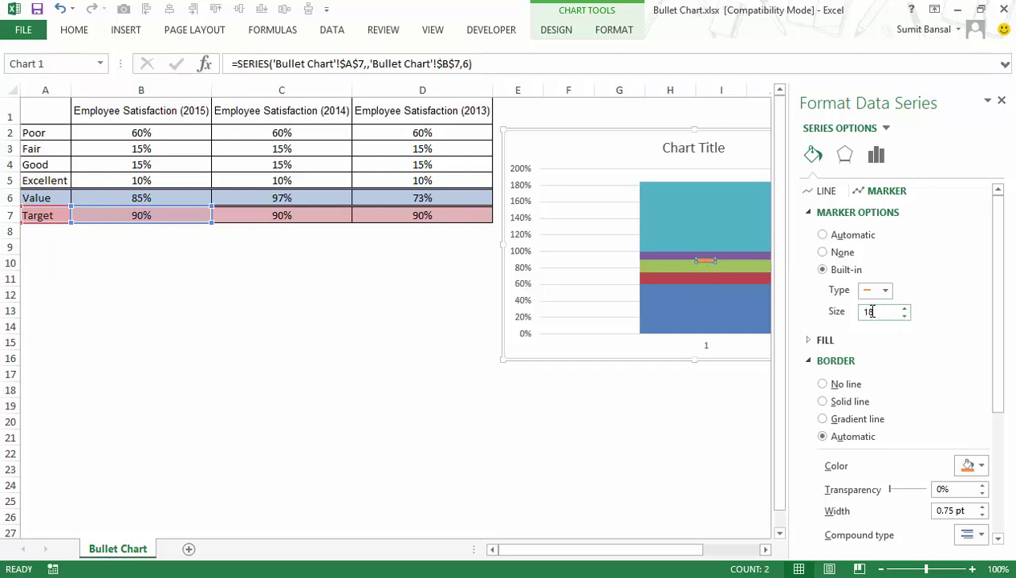
{"action": "double_click", "coordinate": [859, 316]}
{"action": "type", "text": "20"}
Step: Color both the border and the fill of the Target marker dark red and close the series formatting
{"action": "left_click", "coordinate": [981, 465]}
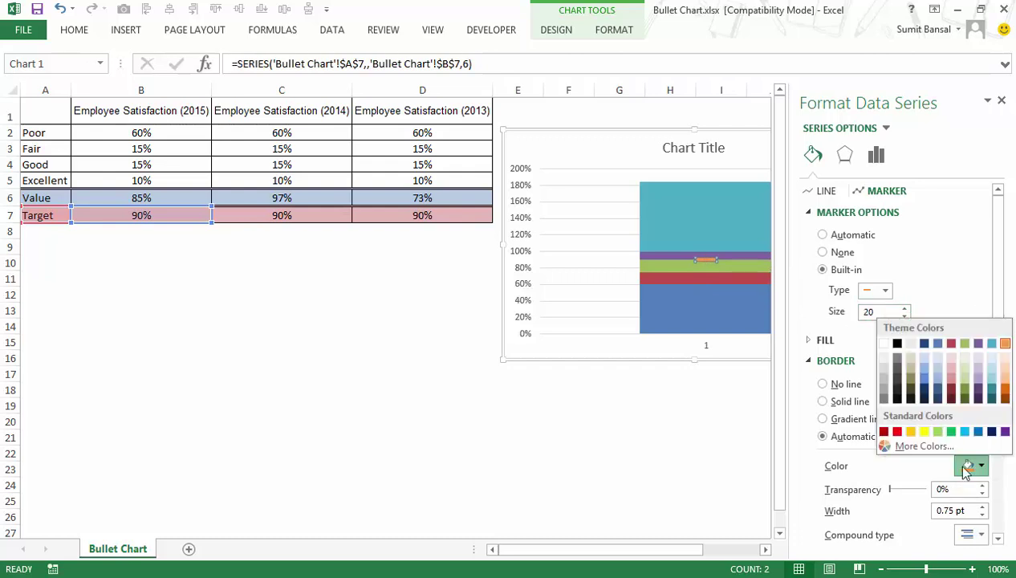
{"action": "left_click", "coordinate": [884, 432]}
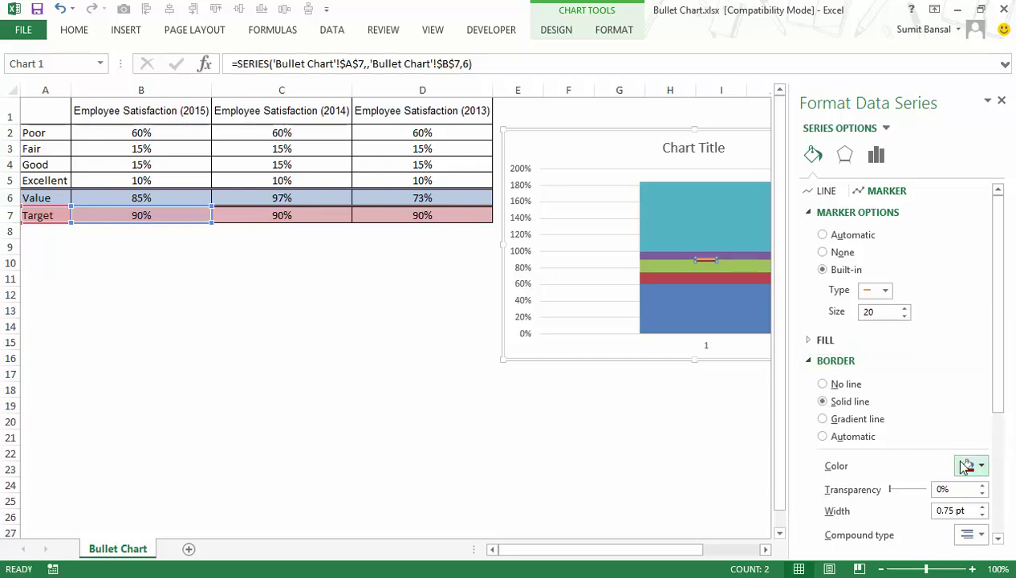
{"action": "left_click", "coordinate": [815, 340]}
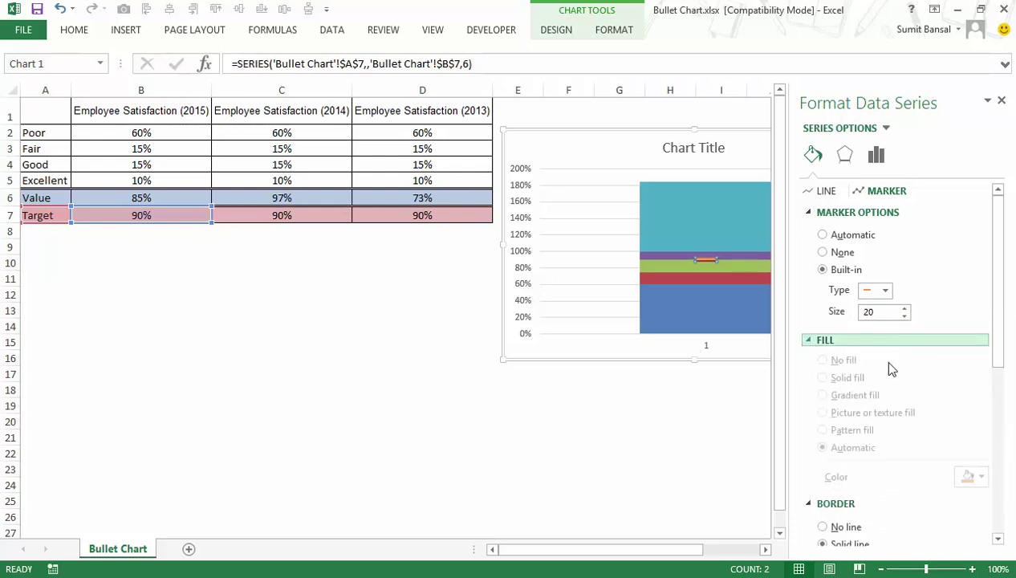
{"action": "left_click", "coordinate": [969, 480]}
{"action": "left_click", "coordinate": [884, 447]}
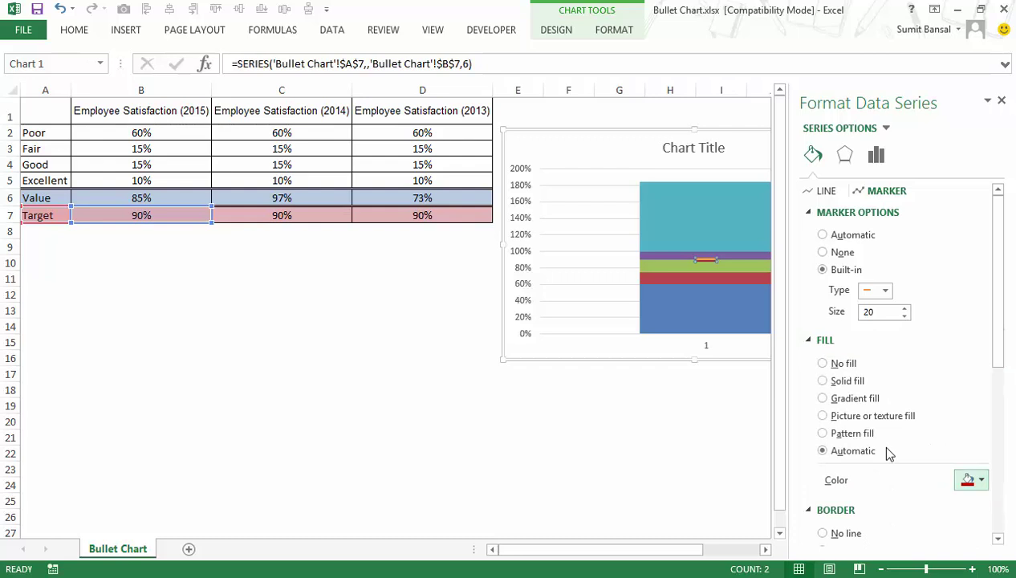
{"action": "left_click", "coordinate": [1002, 101]}
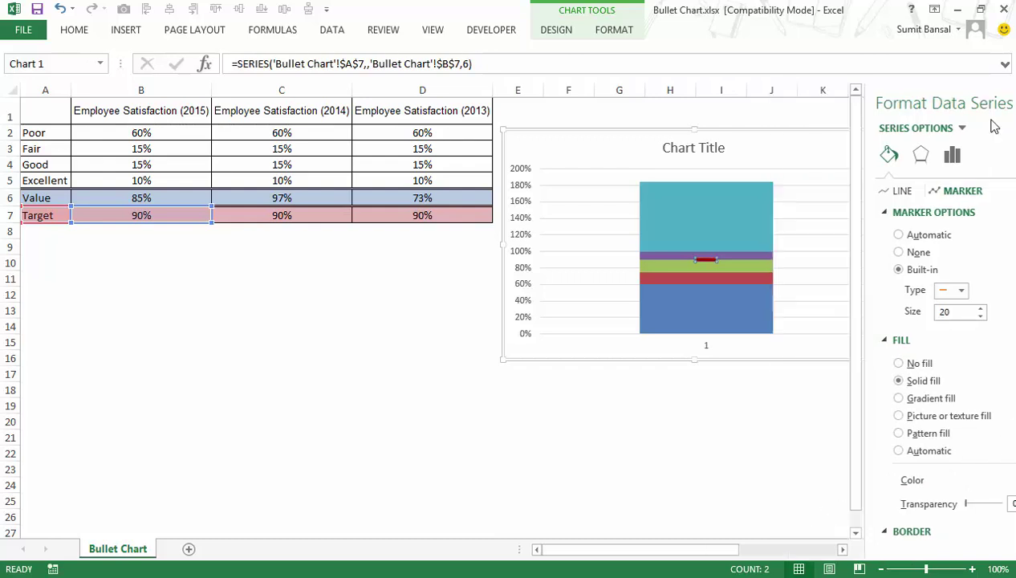
Step: Plot the Value series on the secondary axis, keeping it as a Stacked Column
{"action": "left_click", "coordinate": [717, 230]}
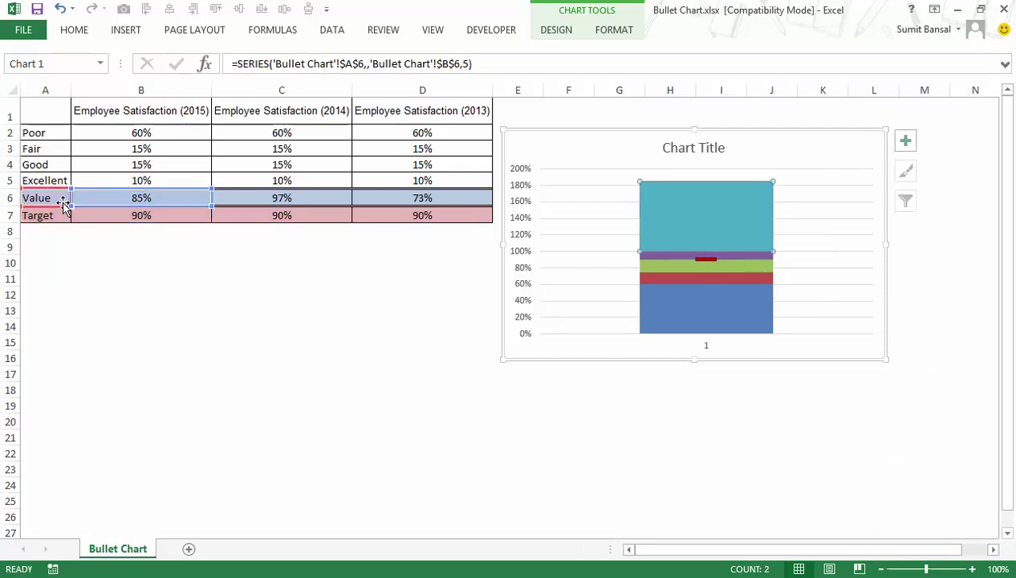
{"action": "right_click", "coordinate": [670, 201]}
{"action": "left_click", "coordinate": [739, 252]}
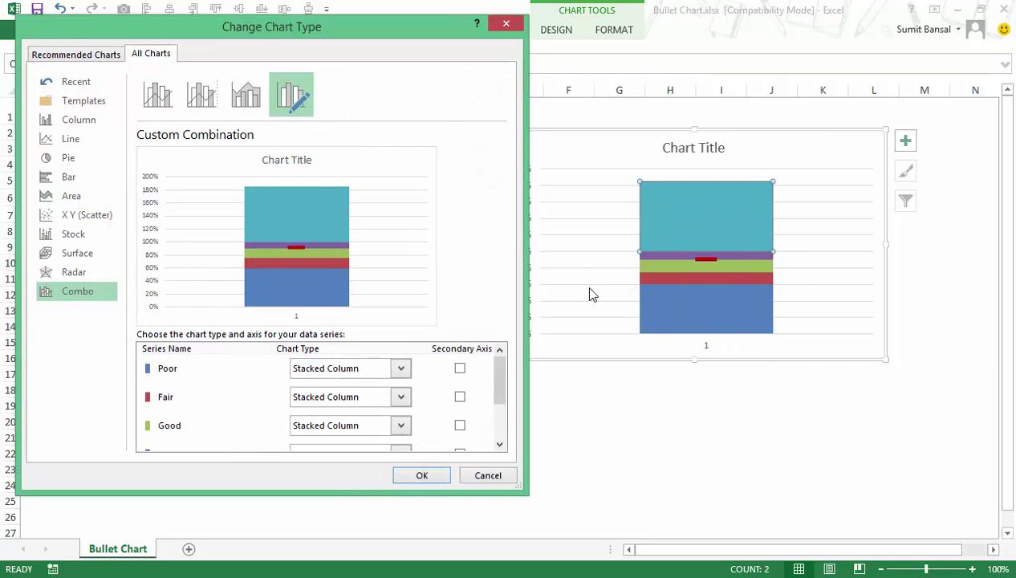
{"action": "scroll", "coordinate": [493, 372], "scroll_direction": "down", "scroll_amount": 2}
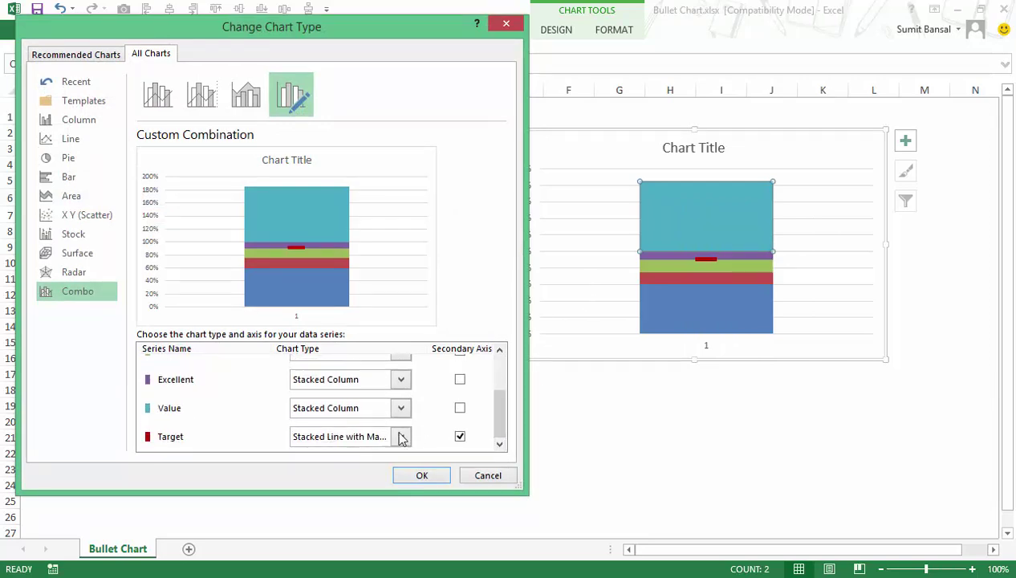
{"action": "left_click", "coordinate": [460, 409]}
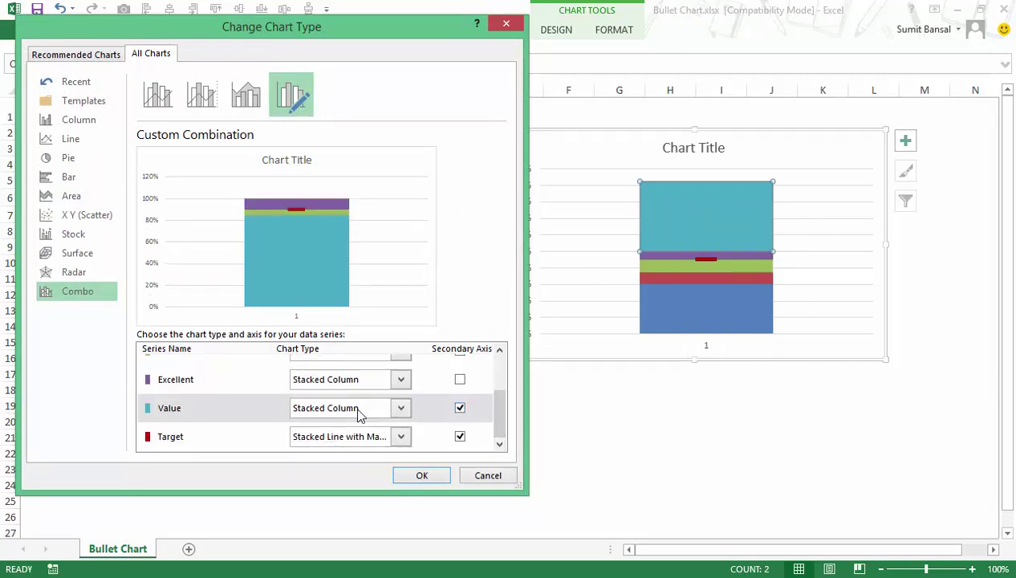
{"action": "left_click", "coordinate": [424, 475]}
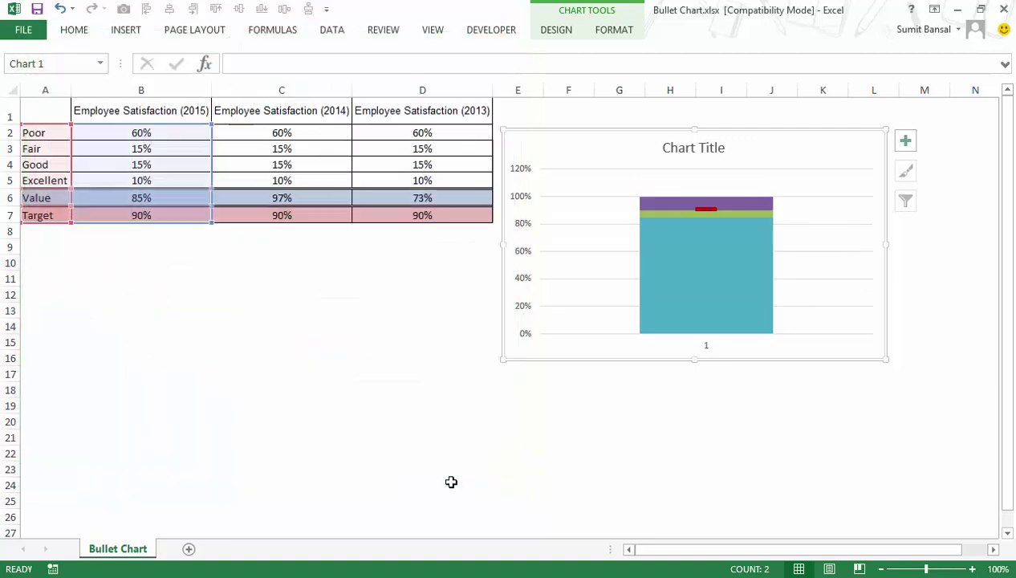
{"action": "left_click", "coordinate": [736, 415]}
Step: Narrow the Value column by setting its series gap width to 350%
{"action": "mouse_move", "coordinate": [708, 281]}
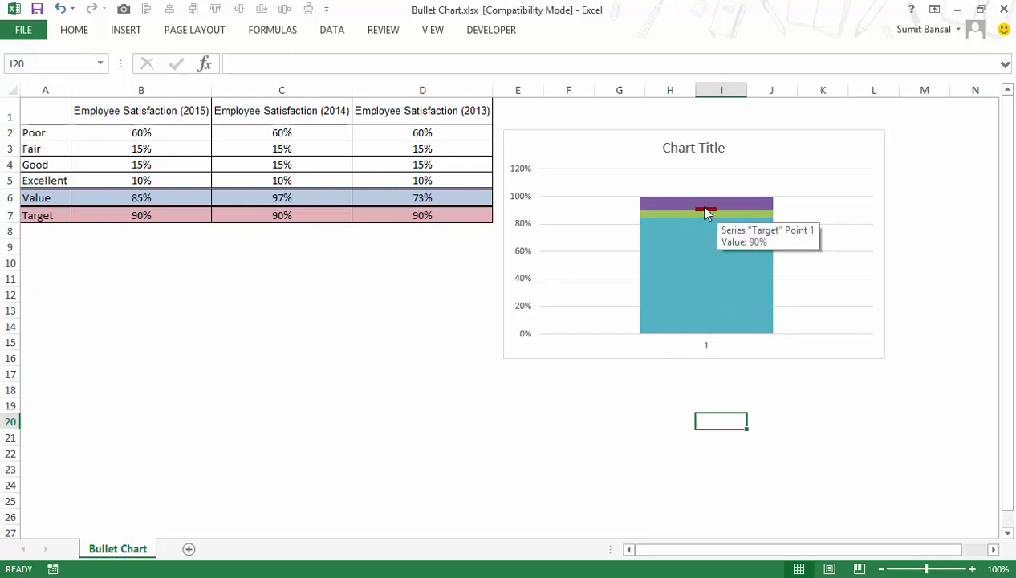
{"action": "left_click", "coordinate": [684, 242]}
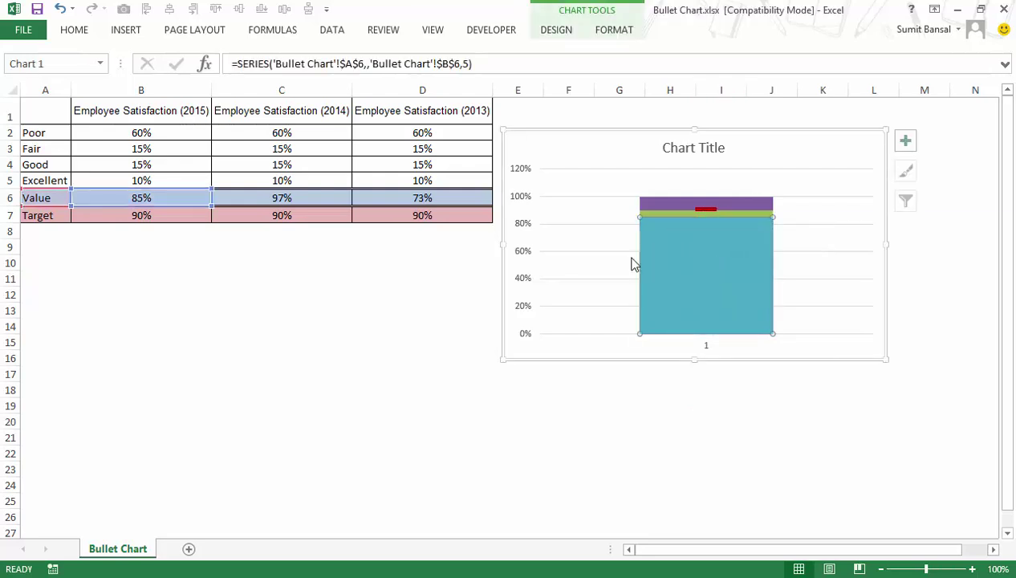
{"action": "right_click", "coordinate": [678, 250]}
{"action": "left_click", "coordinate": [742, 390]}
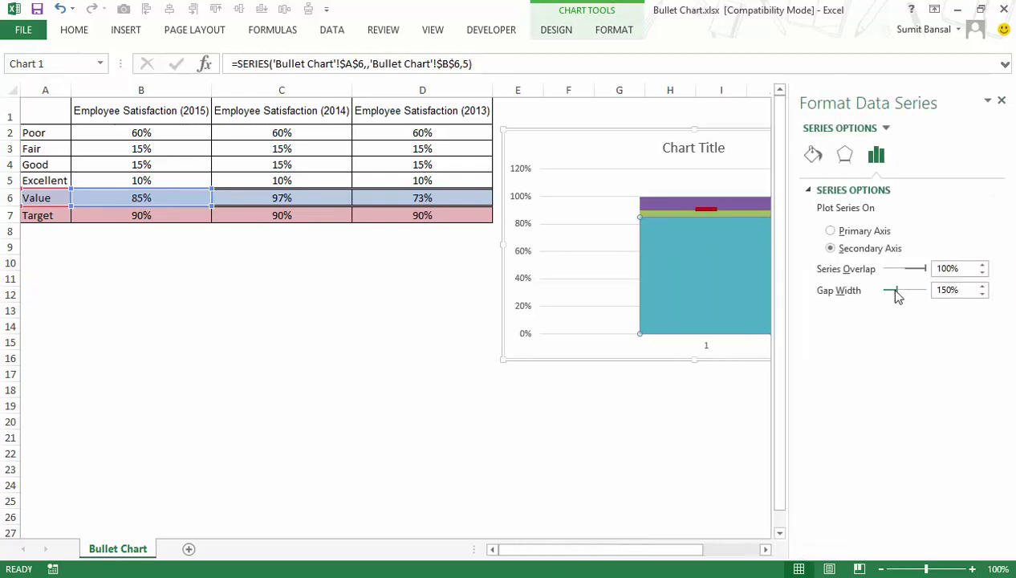
{"action": "left_click_drag", "start_coordinate": [895, 289], "coordinate": [918, 297]}
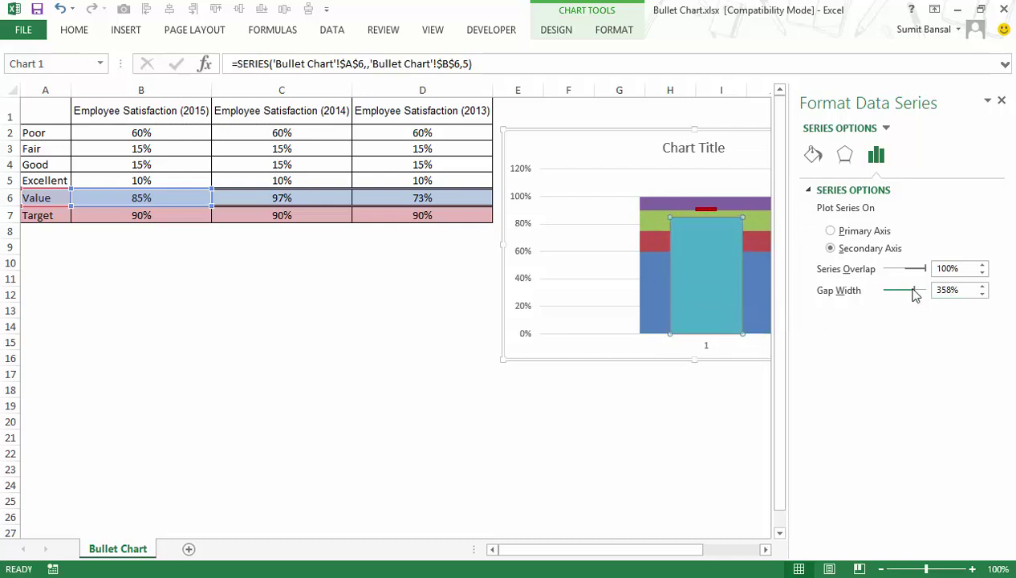
{"action": "double_click", "coordinate": [958, 292]}
{"action": "type", "text": "350"}
{"action": "key", "text": "Return"}
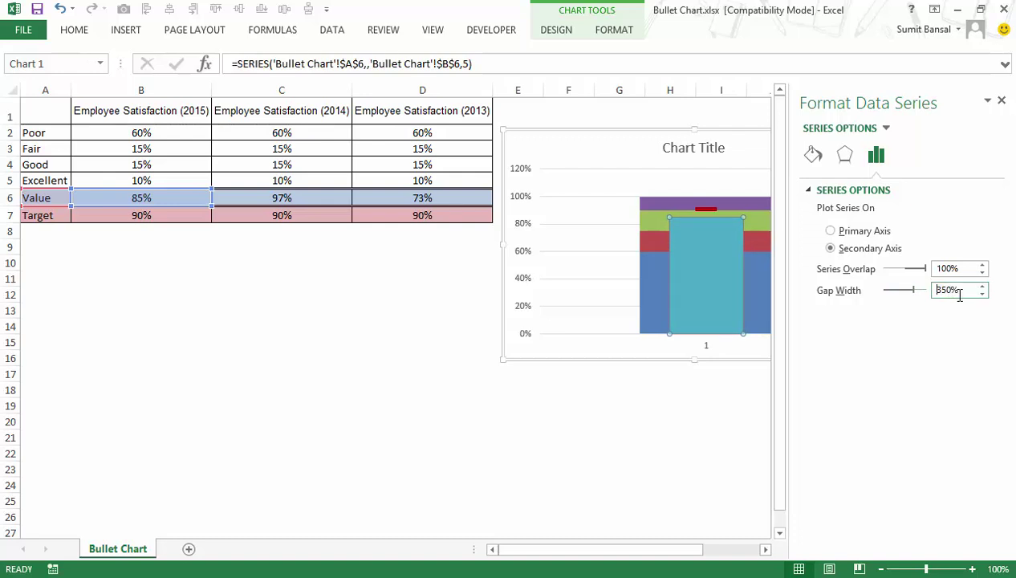
Step: Fill the Poor band with dark gray and the Fair band with a lighter gray
{"action": "left_click", "coordinate": [651, 273]}
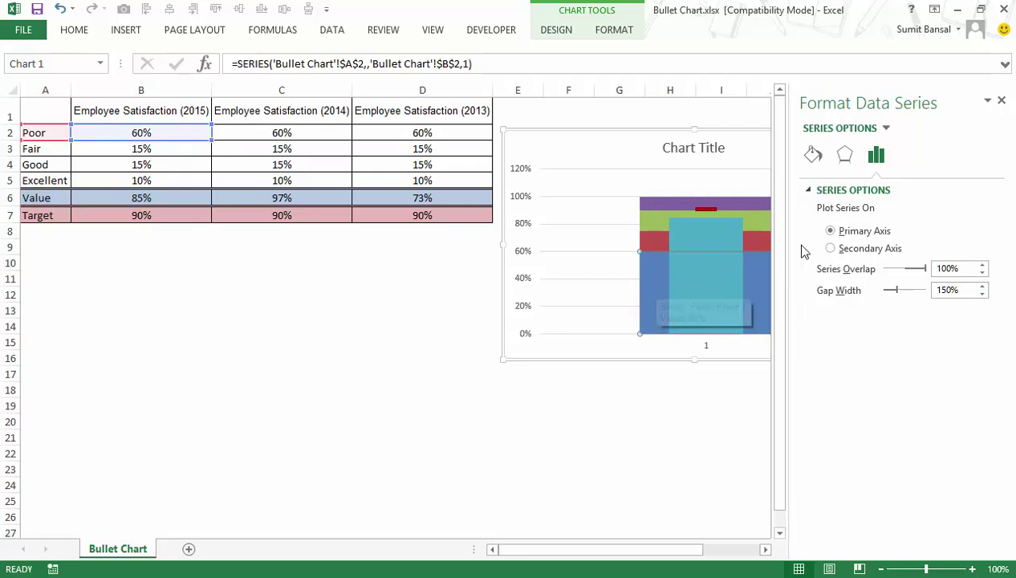
{"action": "left_click", "coordinate": [814, 157]}
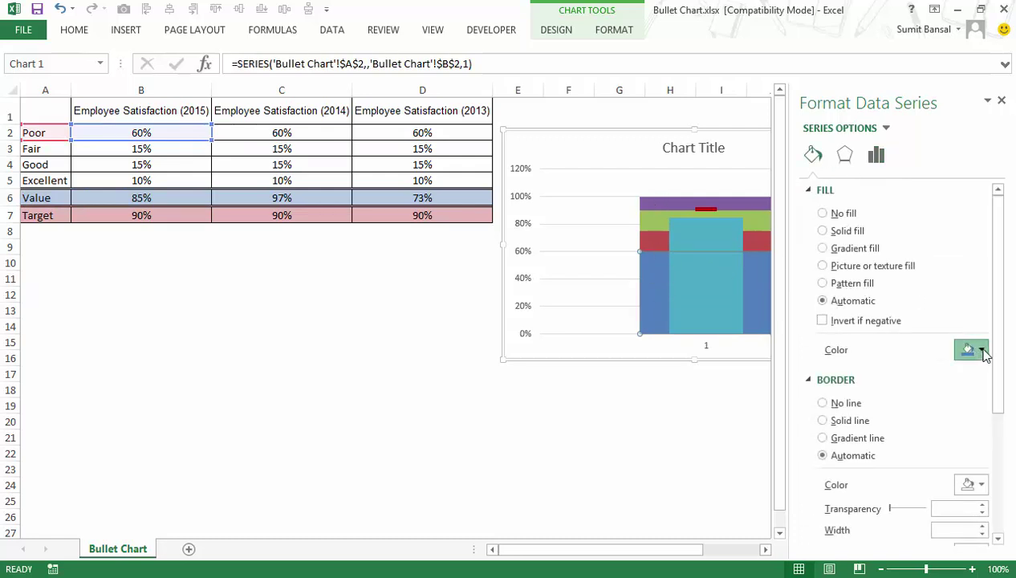
{"action": "left_click", "coordinate": [980, 351]}
{"action": "left_click", "coordinate": [884, 443]}
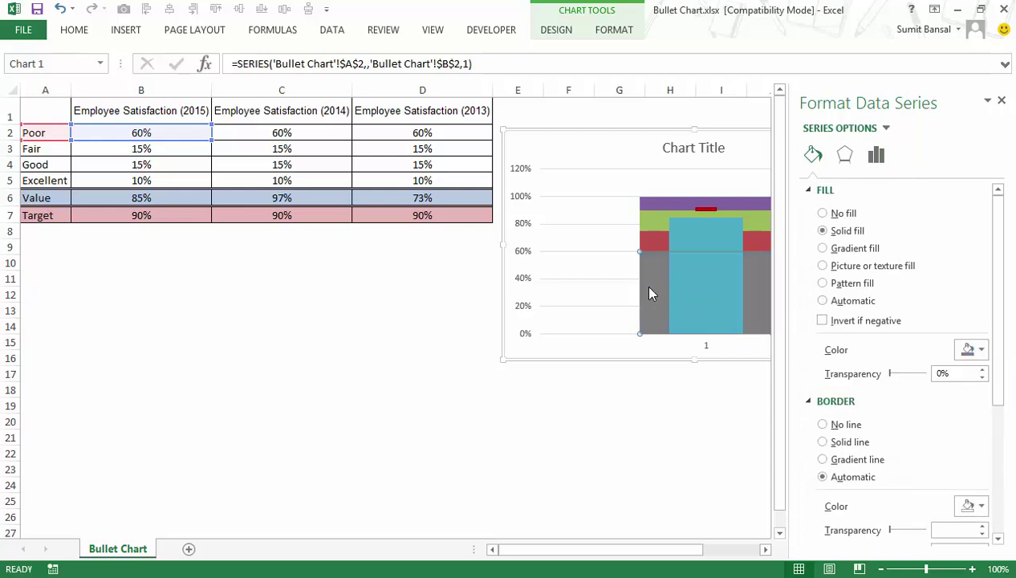
{"action": "left_click", "coordinate": [648, 237]}
{"action": "left_click", "coordinate": [980, 351]}
{"action": "left_click", "coordinate": [887, 389]}
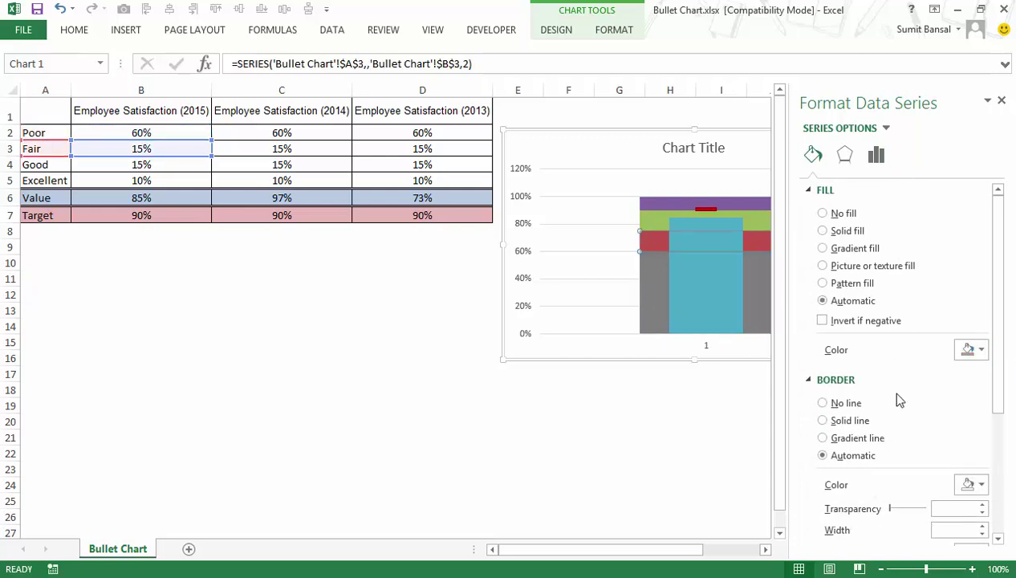
Step: Fill the Good band with light gray and the Excellent band with an even lighter gray
{"action": "left_click", "coordinate": [642, 217]}
{"action": "left_click", "coordinate": [980, 350]}
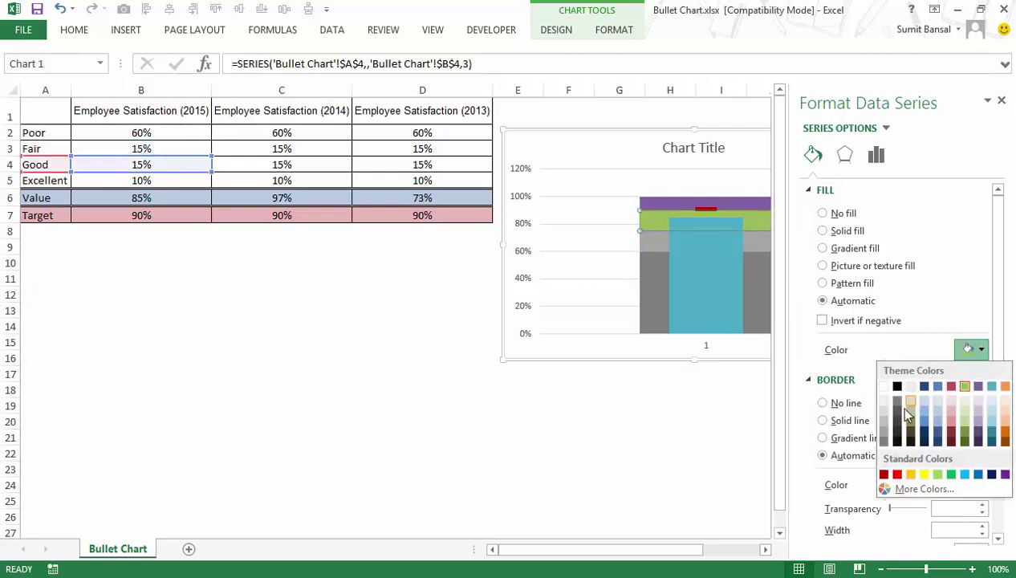
{"action": "left_click", "coordinate": [883, 423]}
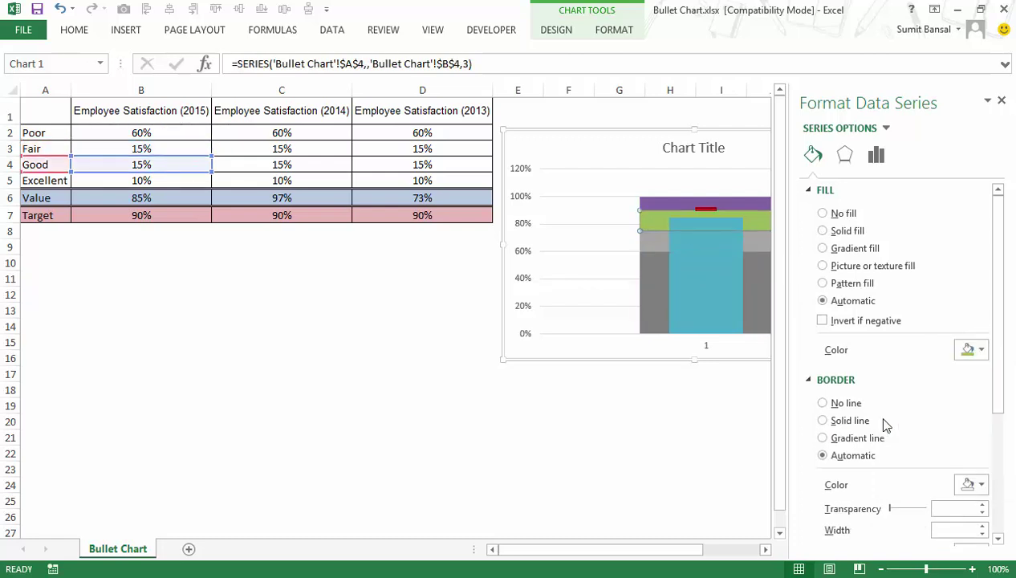
{"action": "left_click", "coordinate": [646, 201]}
{"action": "left_click", "coordinate": [981, 350]}
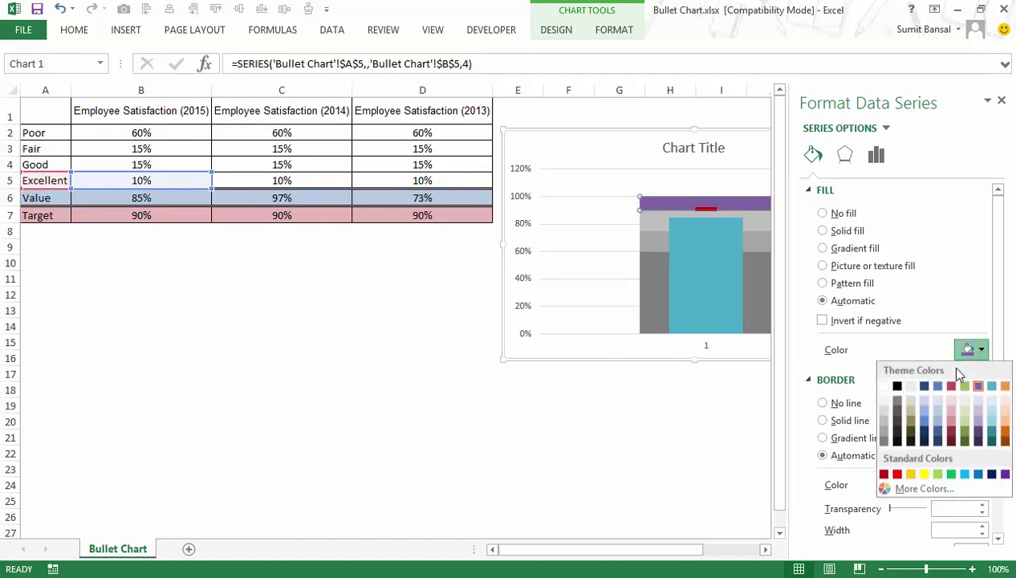
{"action": "left_click", "coordinate": [883, 409]}
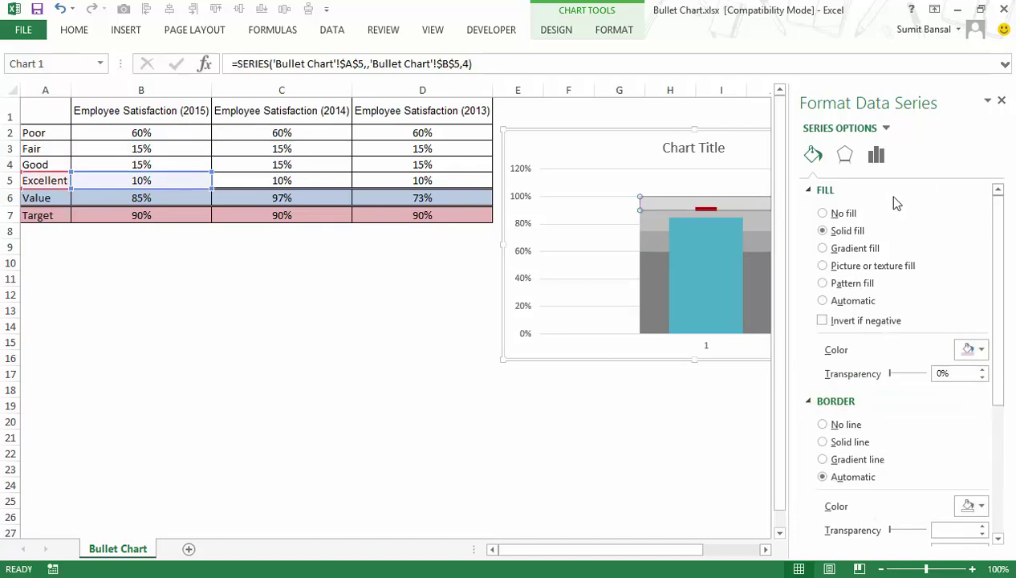
Step: Fill the Value column with solid black and close the series formatting
{"action": "left_click", "coordinate": [707, 277]}
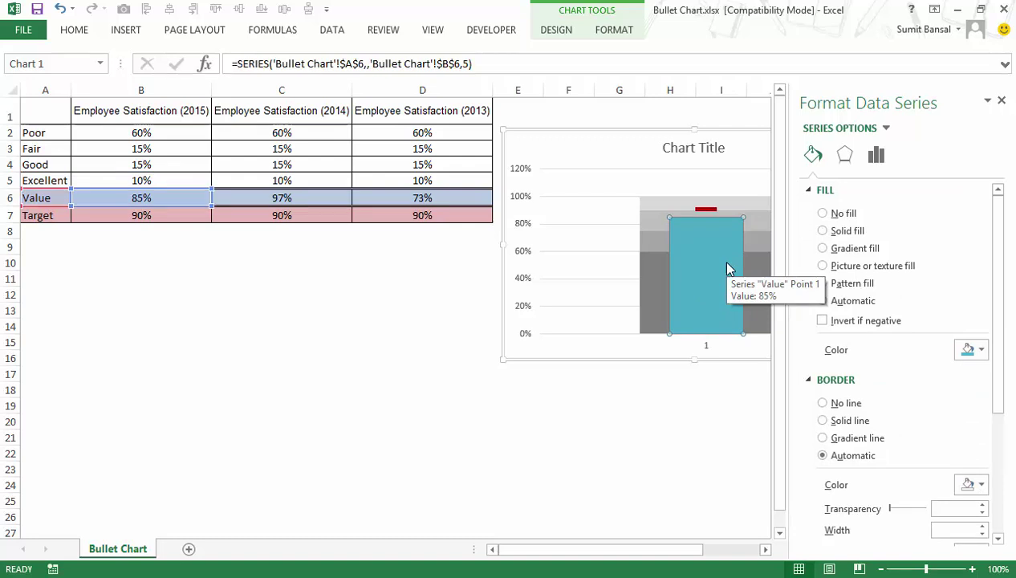
{"action": "left_click", "coordinate": [976, 350]}
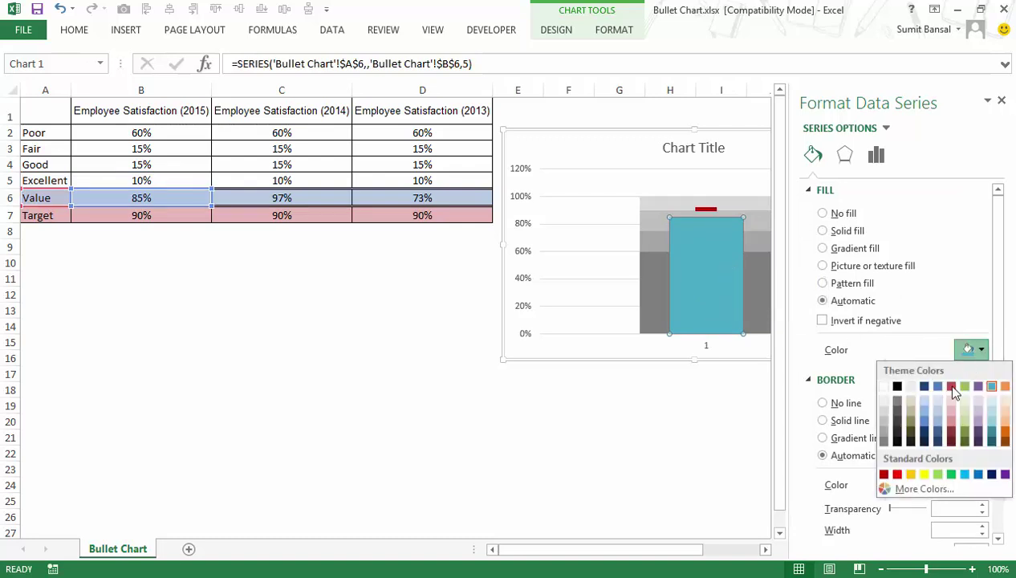
{"action": "left_click", "coordinate": [898, 387]}
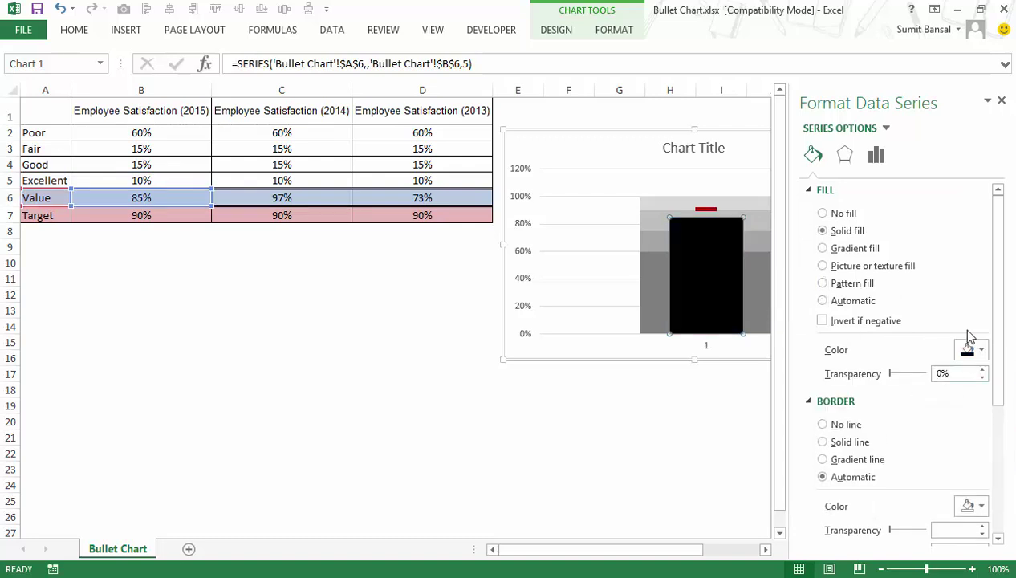
{"action": "left_click", "coordinate": [1002, 100]}
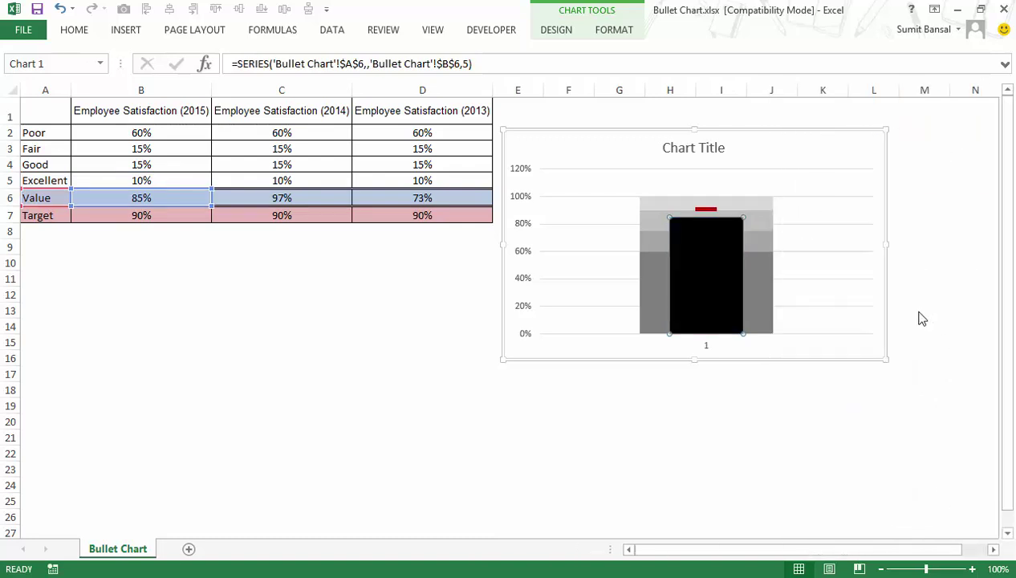
Step: Delete the chart's horizontal gridlines and its title
{"action": "left_click", "coordinate": [819, 196]}
{"action": "key", "text": "Delete"}
{"action": "left_click", "coordinate": [692, 149]}
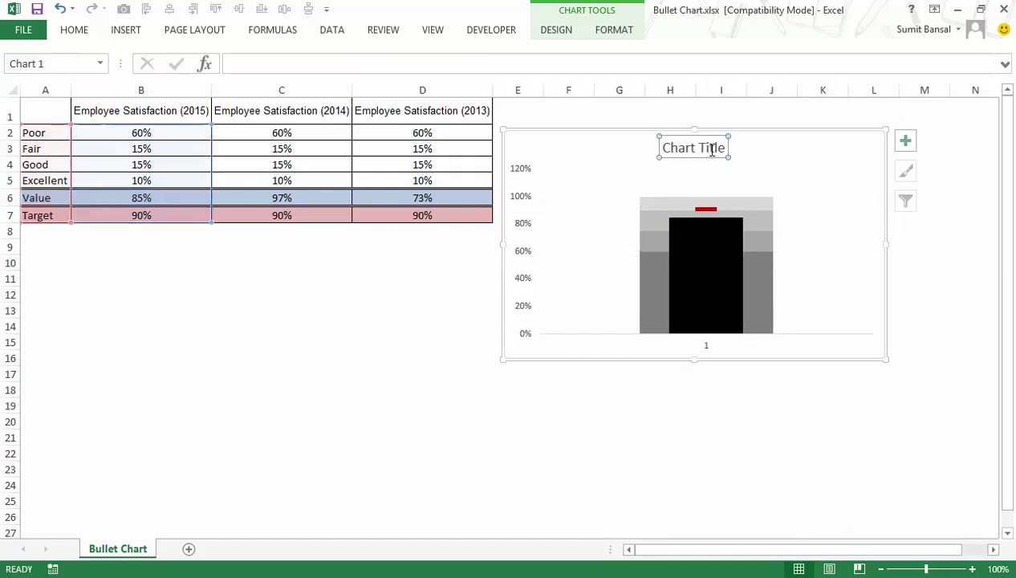
{"action": "key", "text": "Delete"}
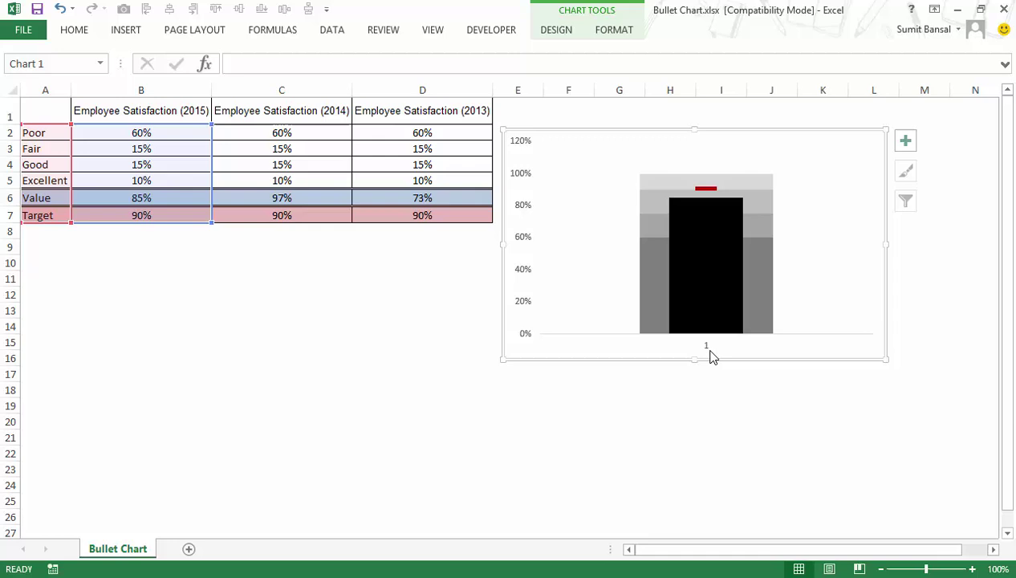
Step: Set the chart's horizontal axis label to the Employee Satisfaction (2015) header in cell B1
{"action": "left_click", "coordinate": [708, 352]}
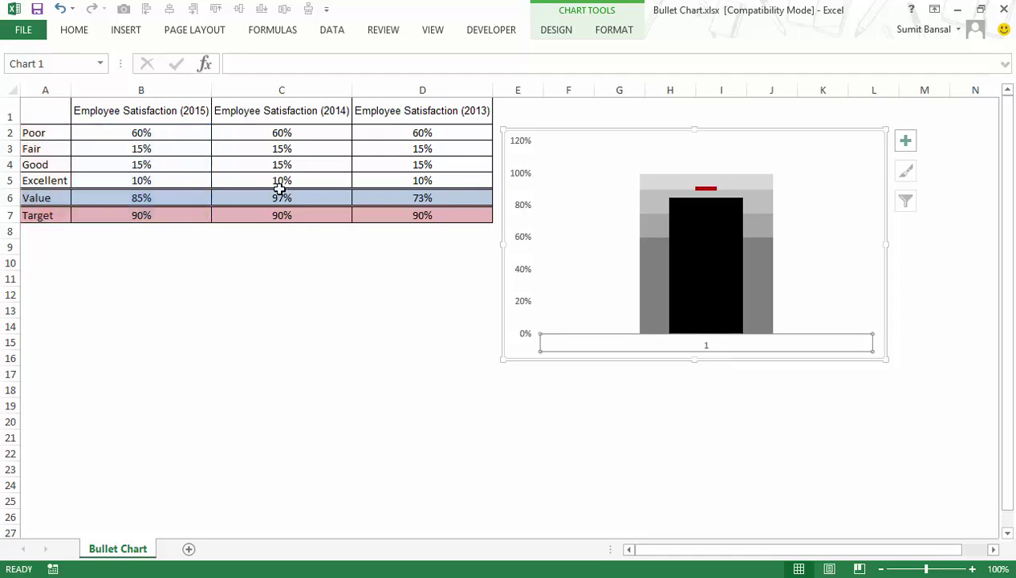
{"action": "left_click", "coordinate": [557, 32]}
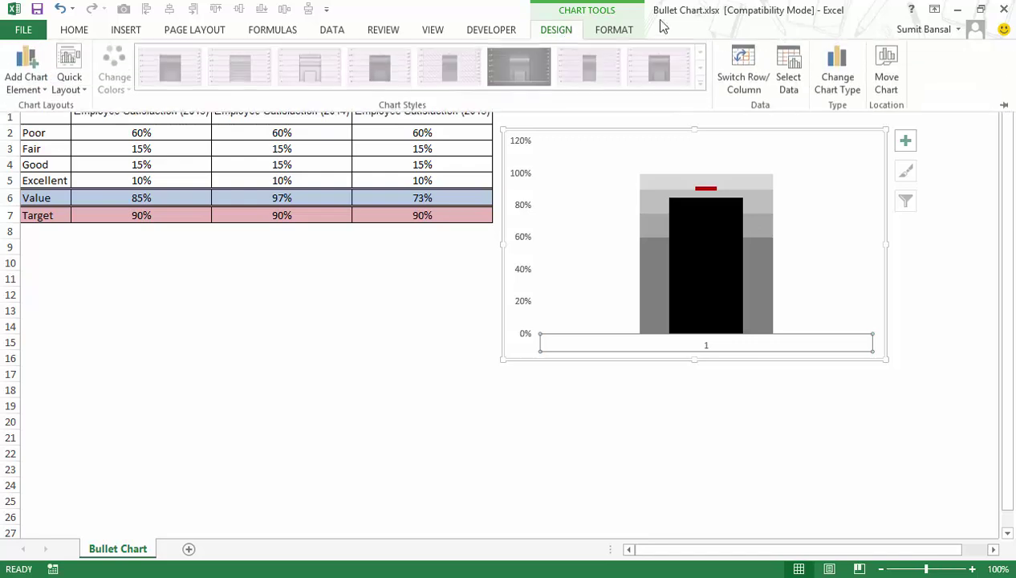
{"action": "left_click", "coordinate": [790, 83]}
{"action": "left_click_drag", "start_coordinate": [607, 164], "coordinate": [197, 260]}
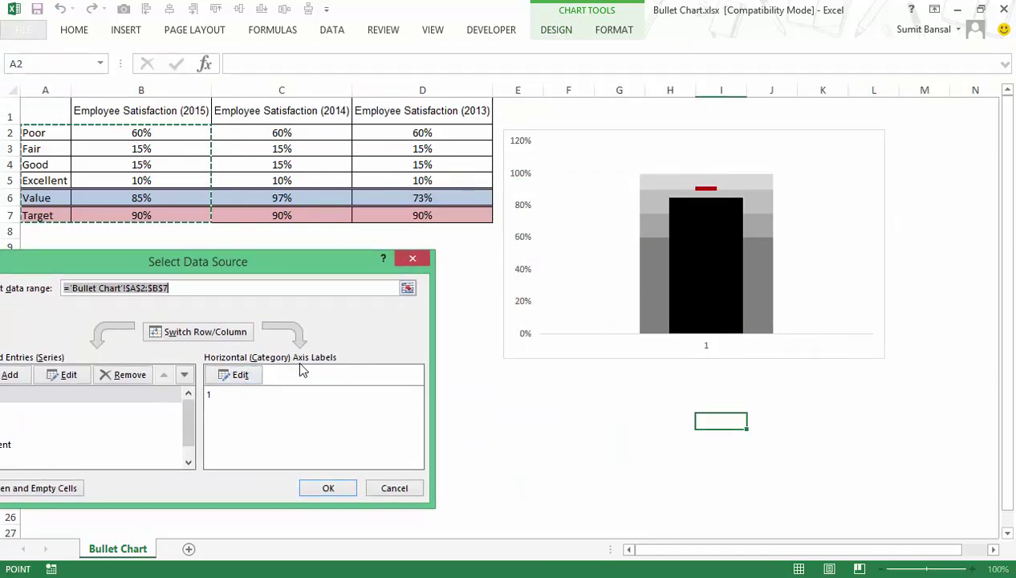
{"action": "left_click", "coordinate": [240, 375]}
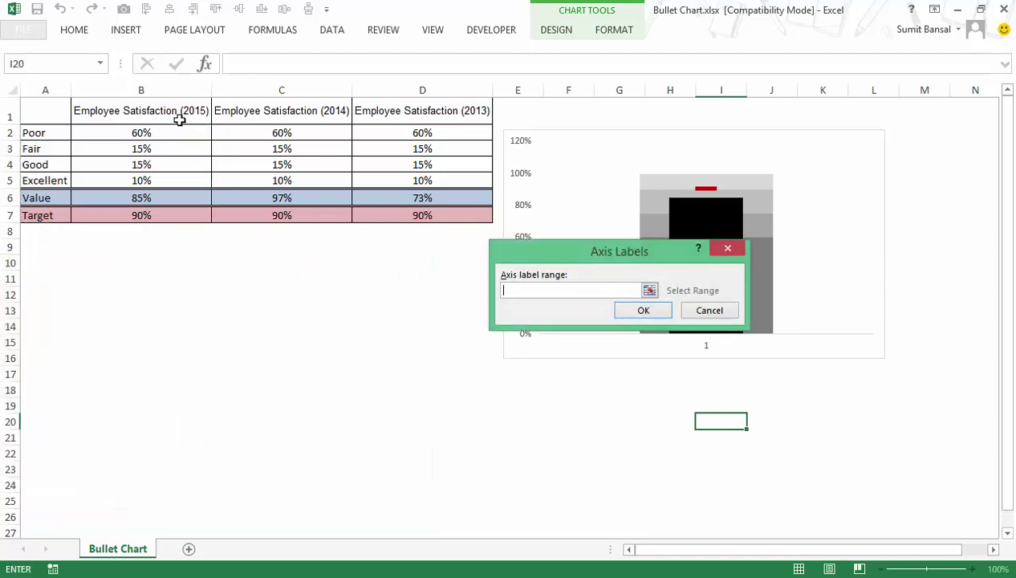
{"action": "left_click", "coordinate": [177, 117]}
{"action": "left_click", "coordinate": [643, 310]}
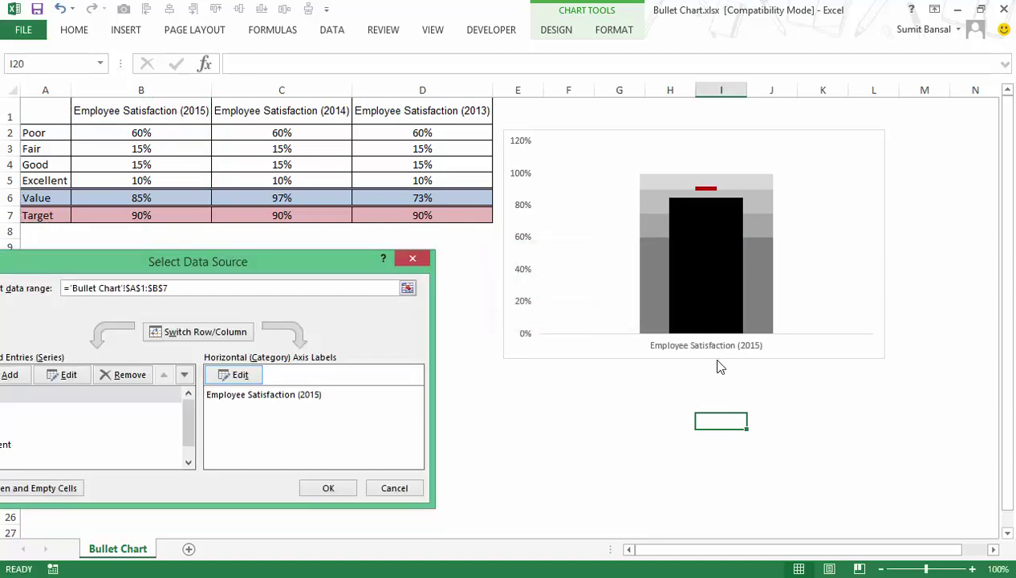
{"action": "left_click", "coordinate": [344, 487]}
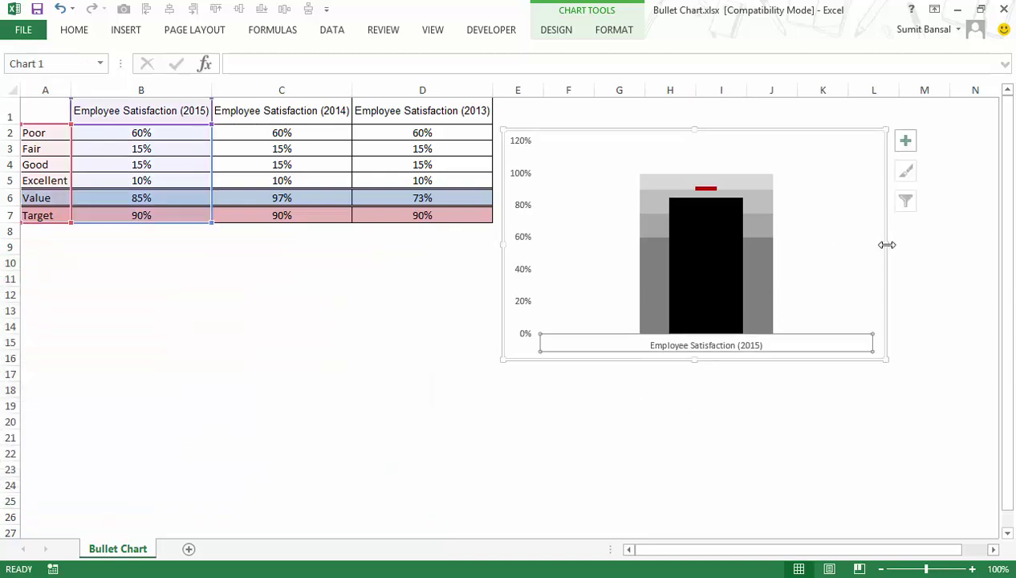
Step: Narrow the chart to about three worksheet columns wide and move it slightly farther from the data table
{"action": "left_click_drag", "start_coordinate": [883, 245], "coordinate": [712, 246]}
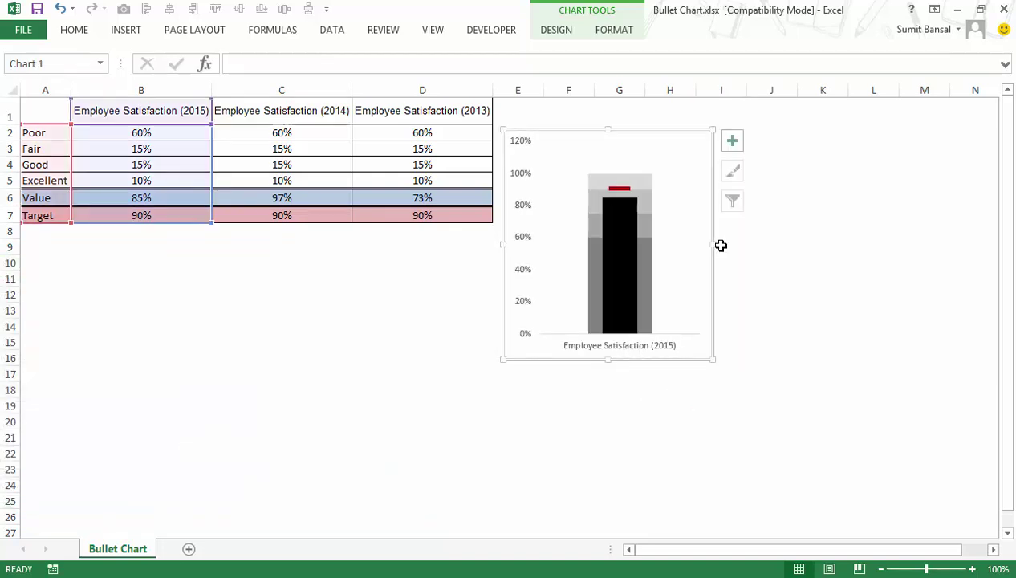
{"action": "left_click_drag", "start_coordinate": [714, 244], "coordinate": [659, 240]}
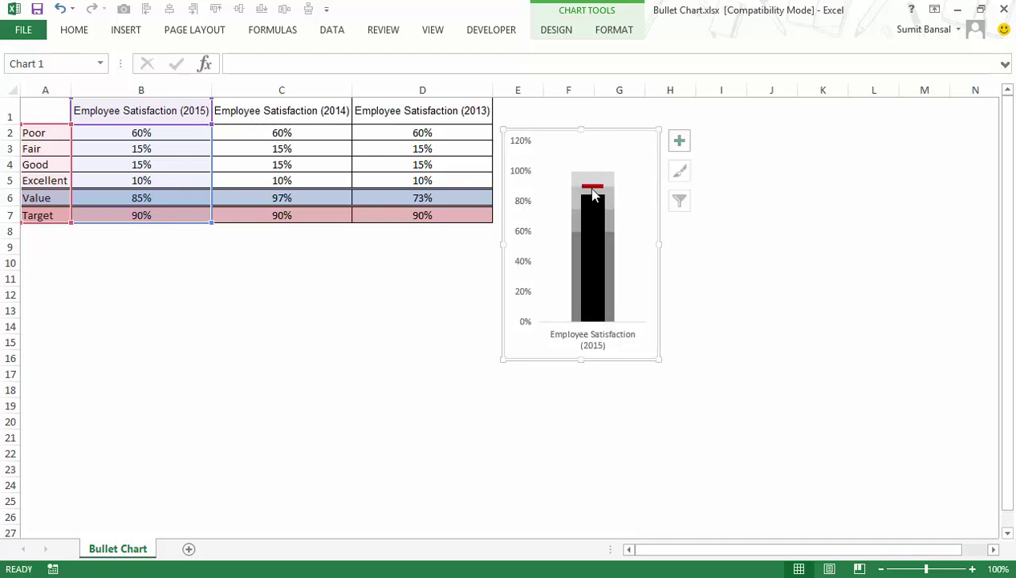
{"action": "mouse_move", "coordinate": [585, 190]}
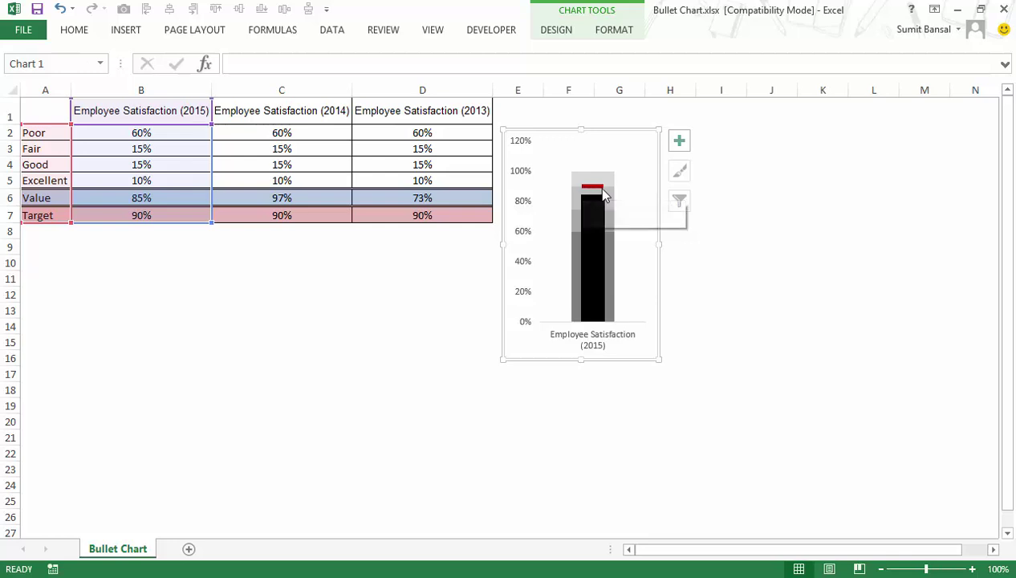
{"action": "left_click", "coordinate": [745, 305]}
{"action": "left_click", "coordinate": [621, 138]}
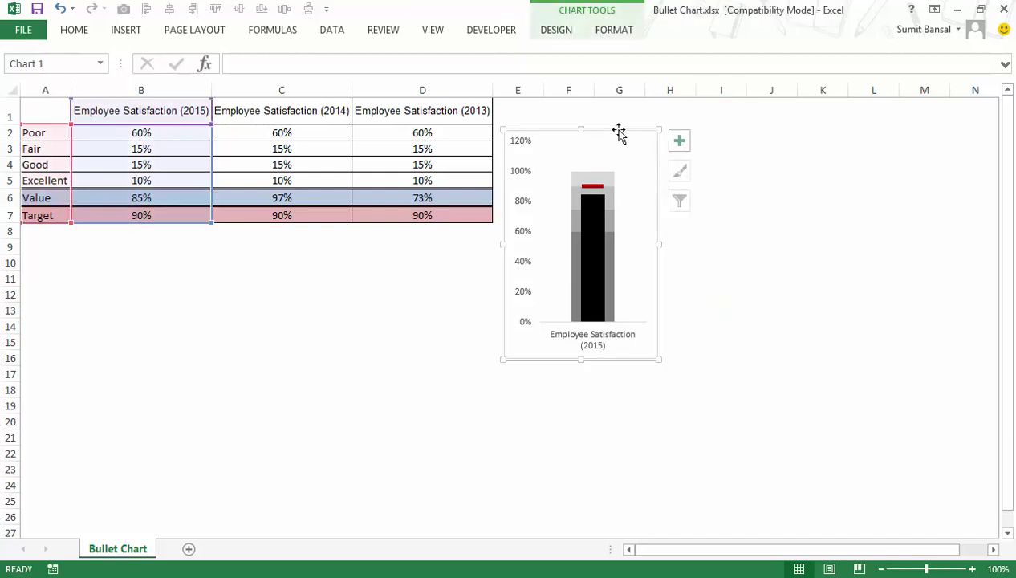
{"action": "left_click_drag", "start_coordinate": [620, 138], "coordinate": [670, 130]}
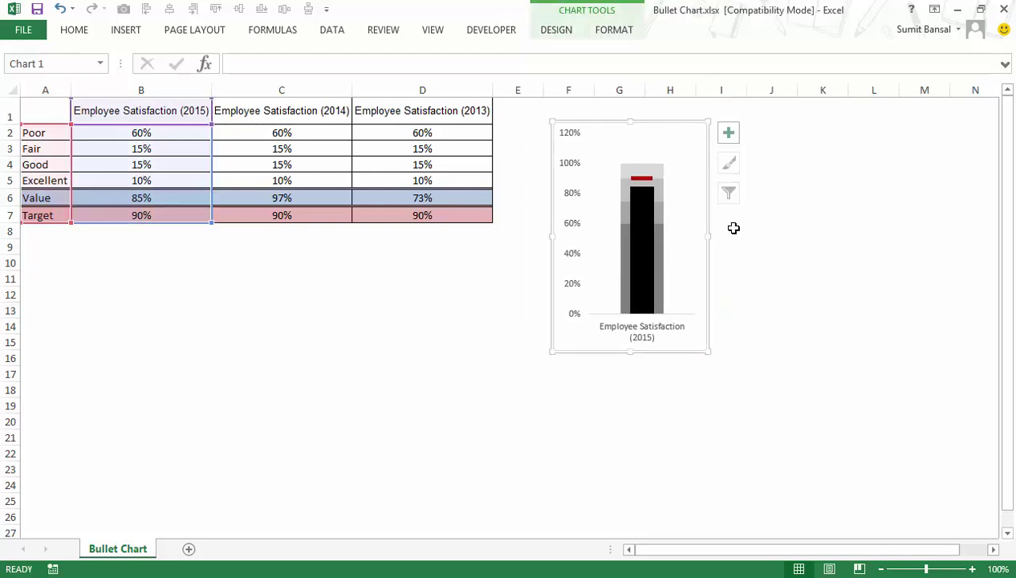
Step: Set the 2015 Value in cell B6 to 70%
{"action": "left_click", "coordinate": [143, 198]}
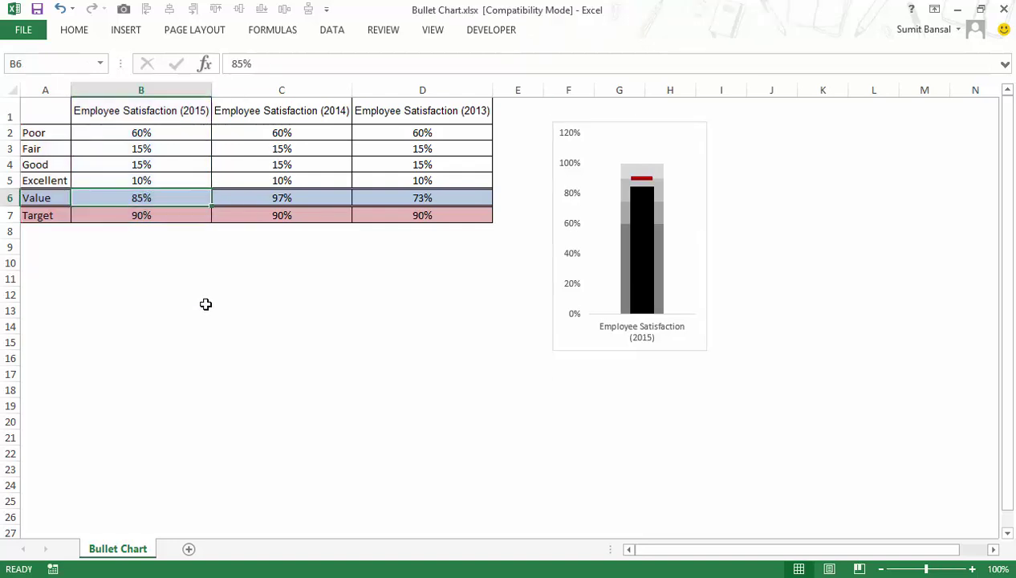
{"action": "type", "text": "70"}
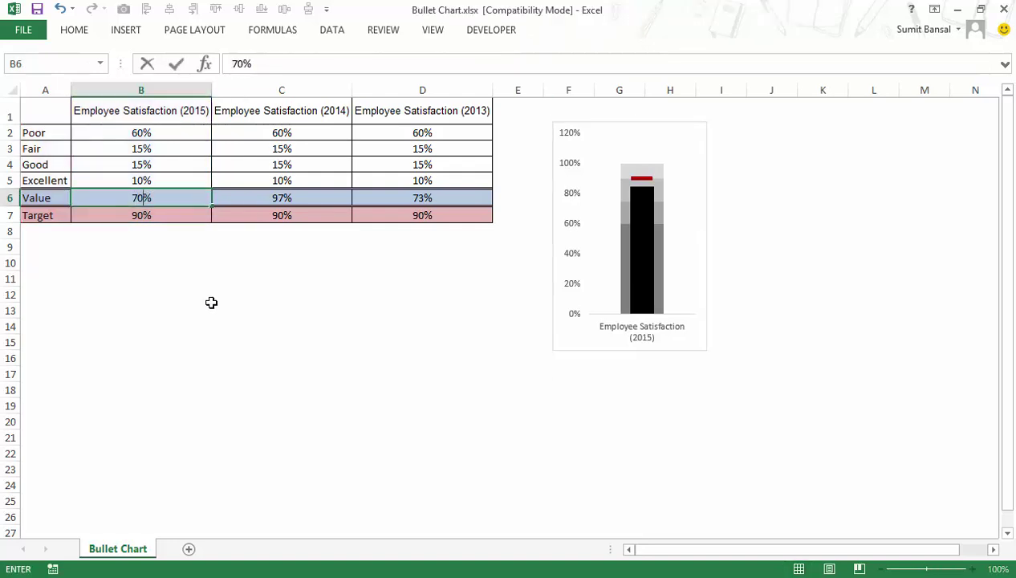
{"action": "key", "text": "Return"}
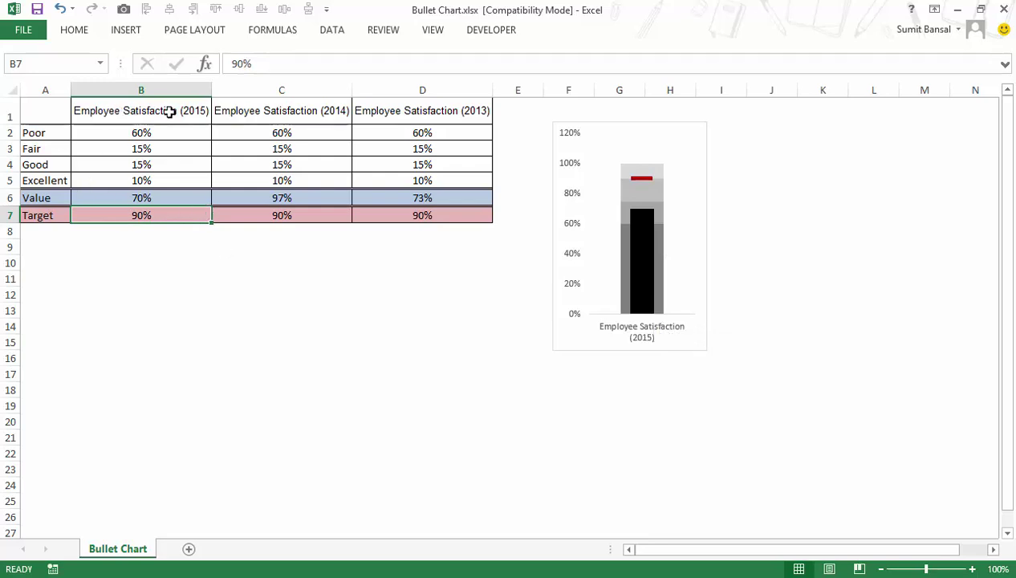
{"action": "left_click", "coordinate": [169, 111]}
{"action": "left_click", "coordinate": [261, 107]}
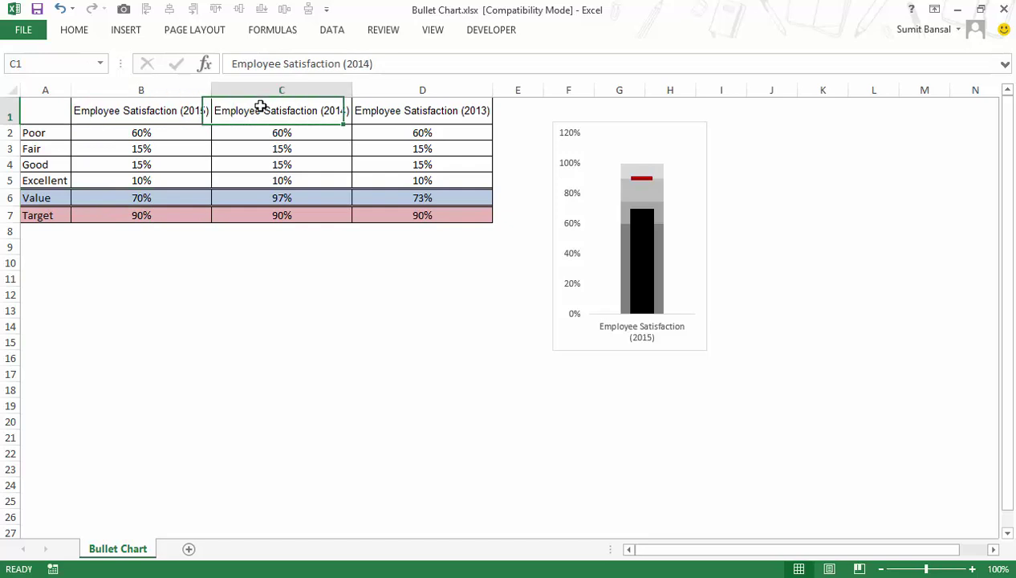
{"action": "left_click", "coordinate": [411, 111]}
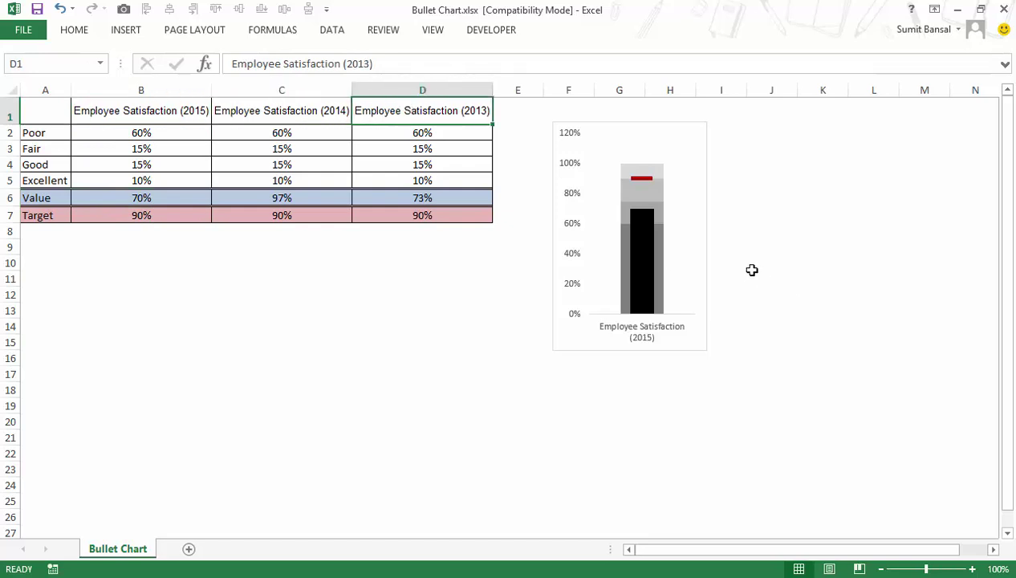
Step: Extend the chart's source data through column D to include 2014 and 2013, and widen the chart to about seven worksheet columns
{"action": "left_click", "coordinate": [691, 241]}
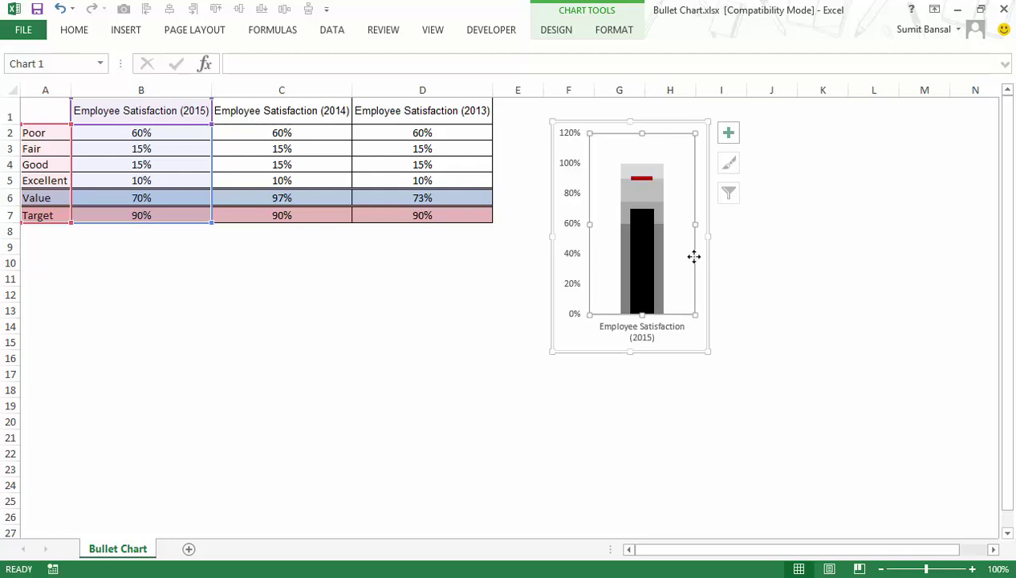
{"action": "left_click_drag", "start_coordinate": [212, 222], "coordinate": [456, 221]}
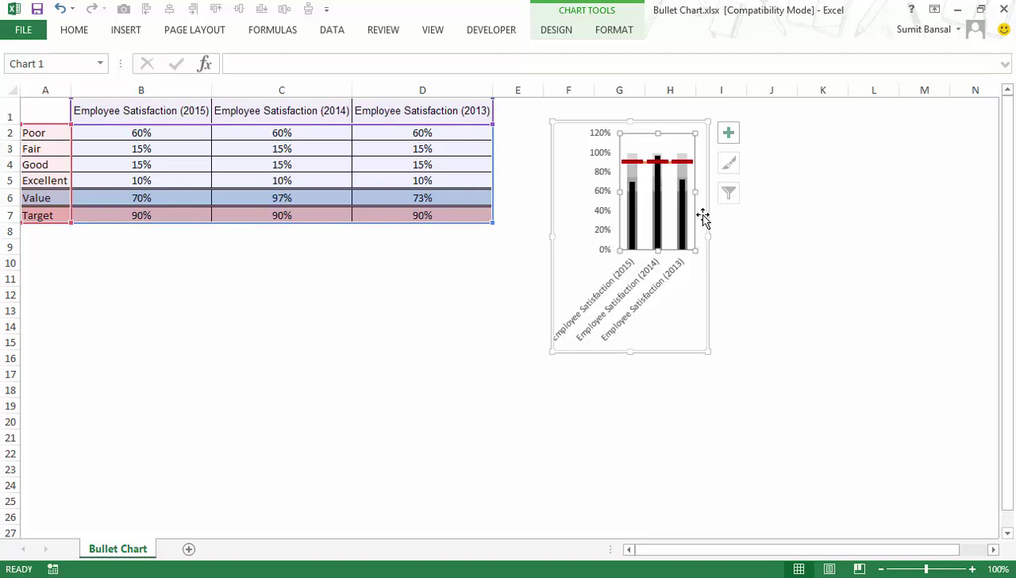
{"action": "left_click_drag", "start_coordinate": [710, 235], "coordinate": [915, 239]}
{"action": "left_click_drag", "start_coordinate": [725, 121], "coordinate": [690, 141]}
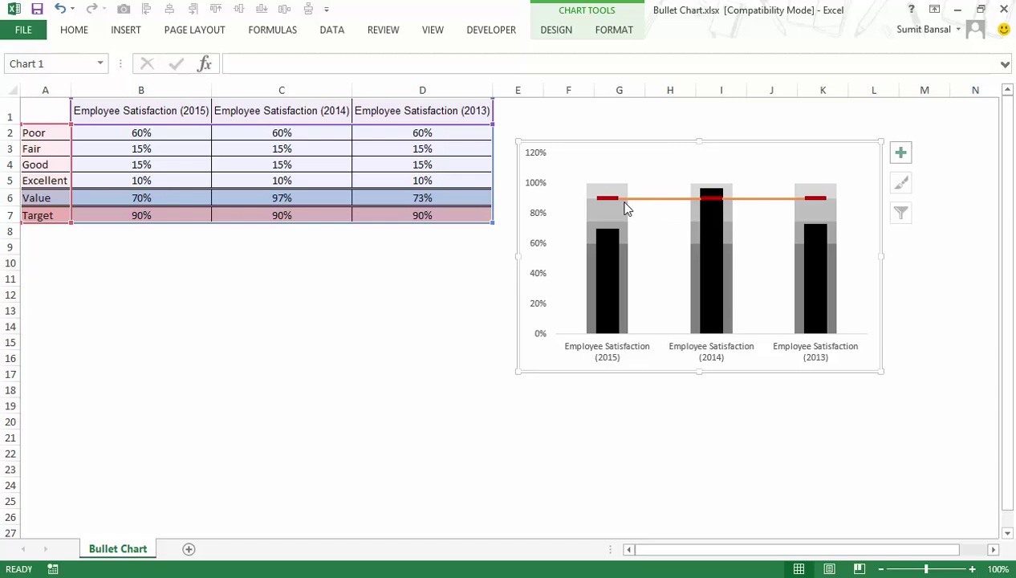
{"action": "left_click", "coordinate": [668, 203]}
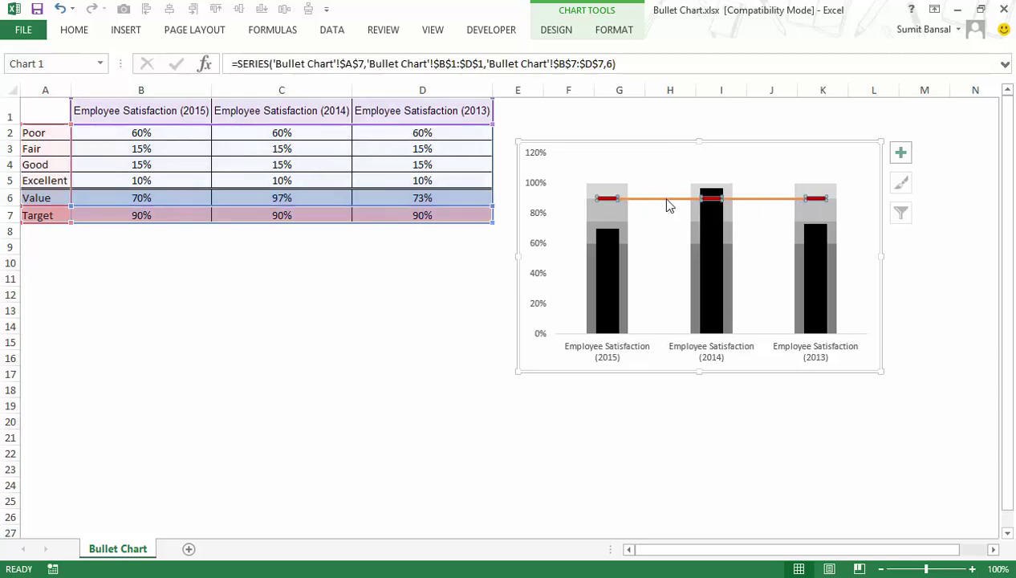
{"action": "right_click", "coordinate": [666, 205]}
{"action": "key", "text": "Escape"}
{"action": "right_click", "coordinate": [660, 205]}
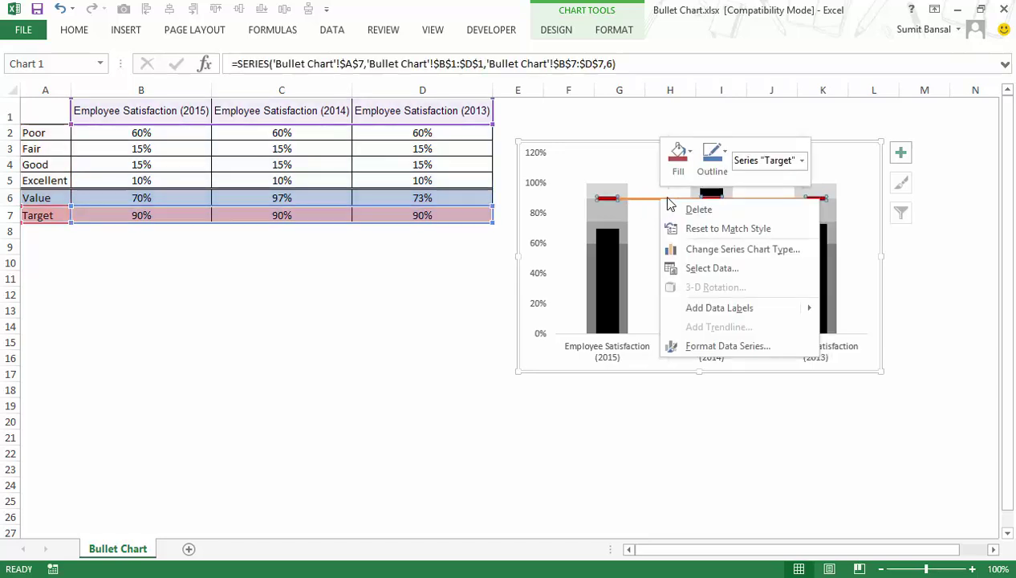
{"action": "key", "text": "Escape"}
{"action": "left_click", "coordinate": [678, 161]}
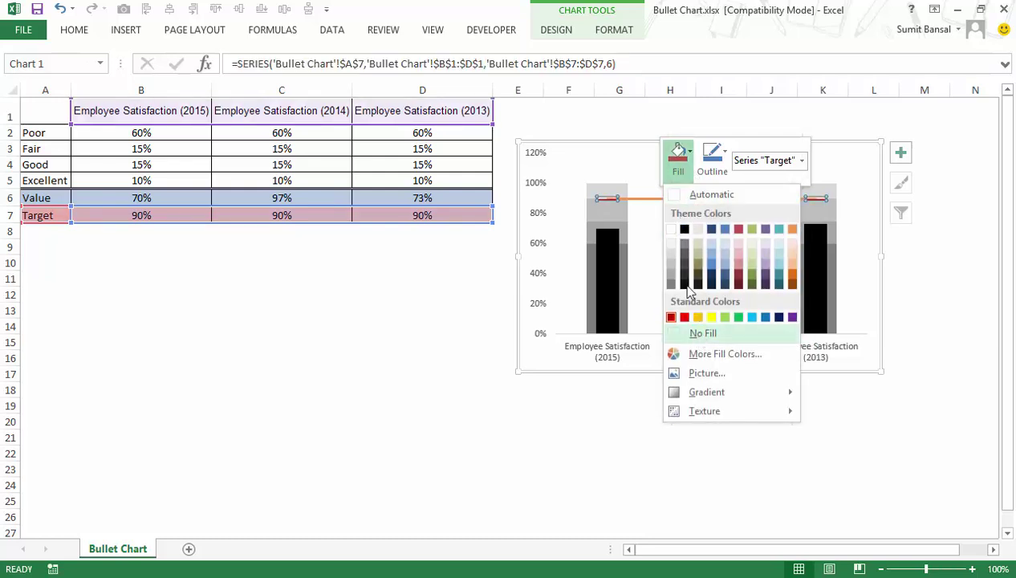
Step: Remove the orange line connecting the Target markers by setting both of its segments to No line
{"action": "left_click", "coordinate": [651, 206]}
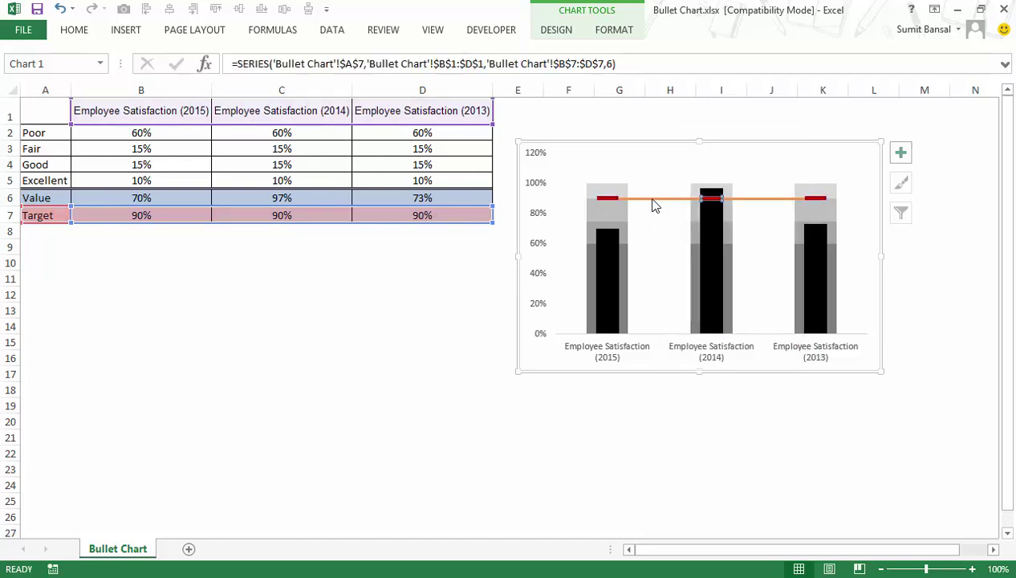
{"action": "right_click", "coordinate": [652, 206]}
{"action": "key", "text": "Escape"}
{"action": "right_click", "coordinate": [657, 206]}
{"action": "left_click", "coordinate": [665, 349]}
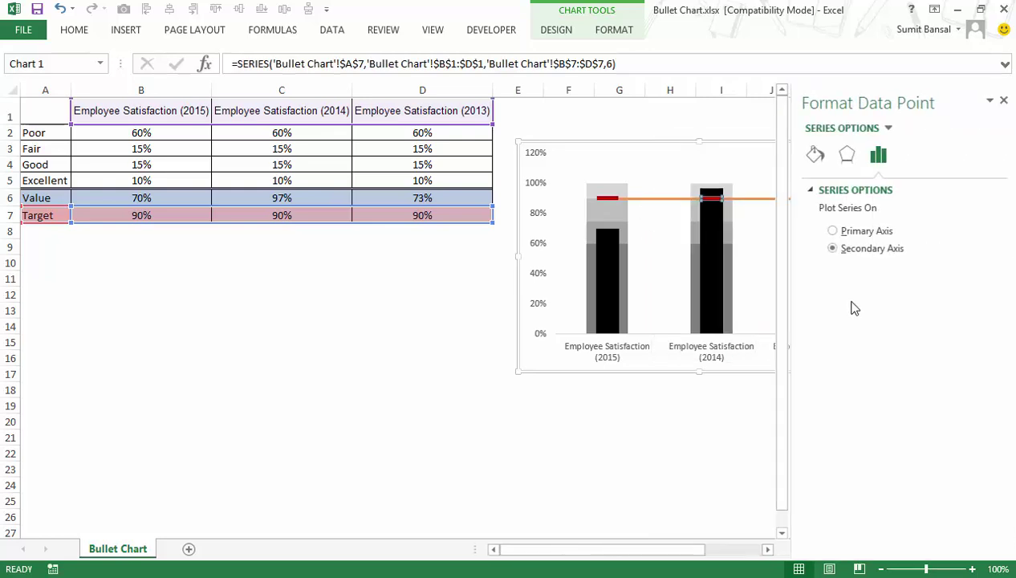
{"action": "left_click", "coordinate": [815, 154]}
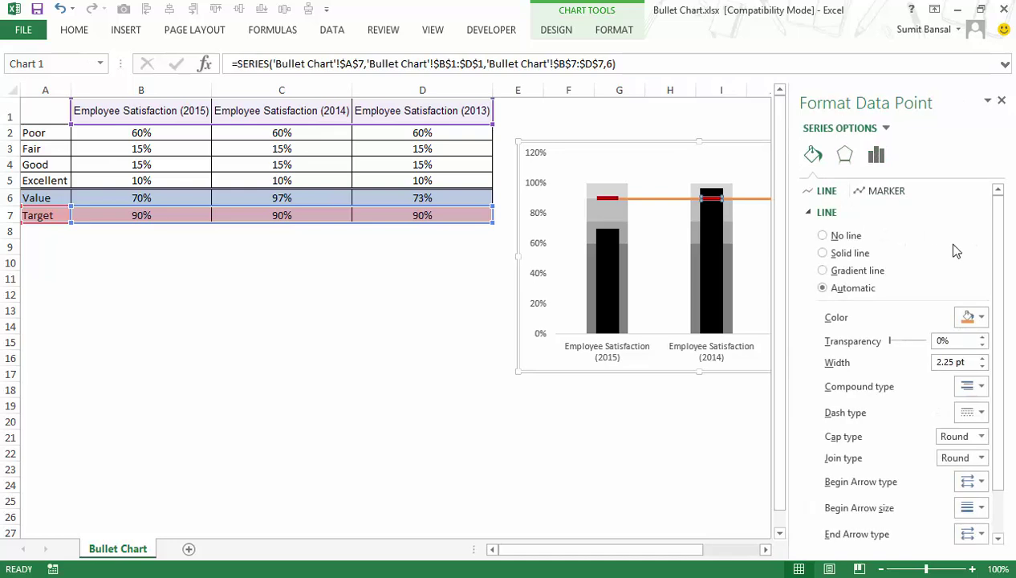
{"action": "left_click", "coordinate": [824, 237]}
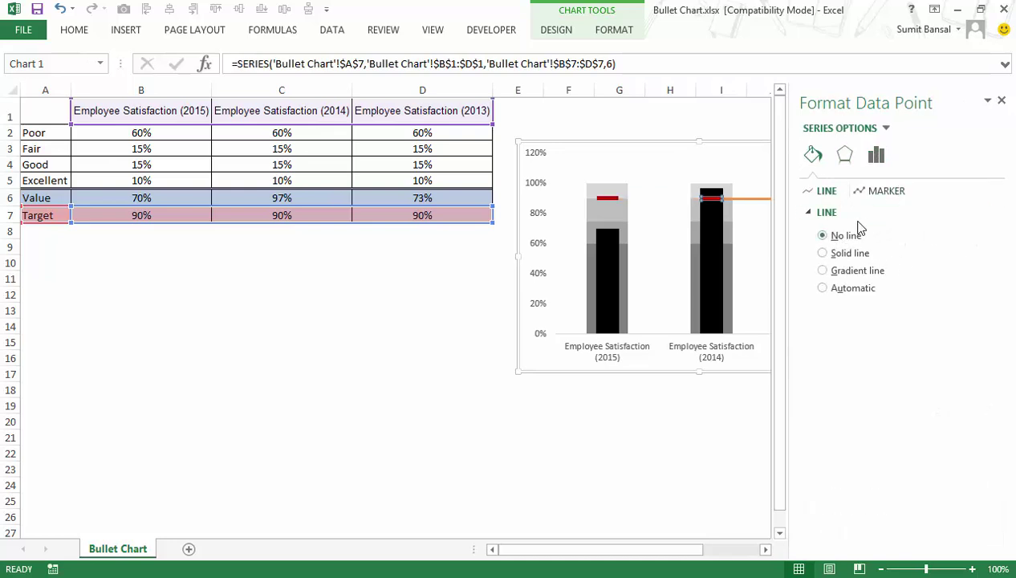
{"action": "left_click", "coordinate": [766, 201]}
{"action": "left_click", "coordinate": [824, 236]}
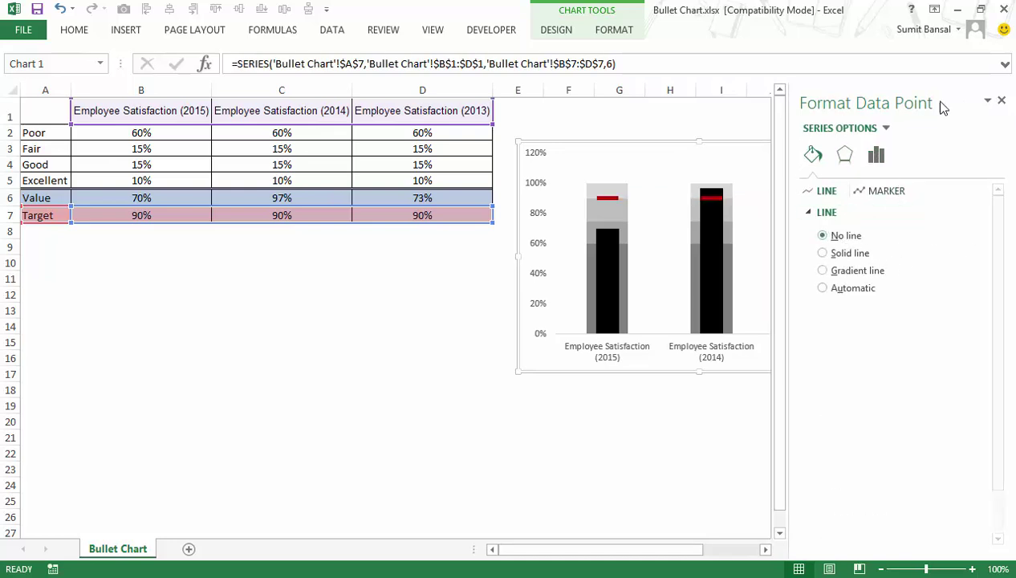
{"action": "left_click", "coordinate": [1001, 102]}
{"action": "left_click", "coordinate": [765, 437]}
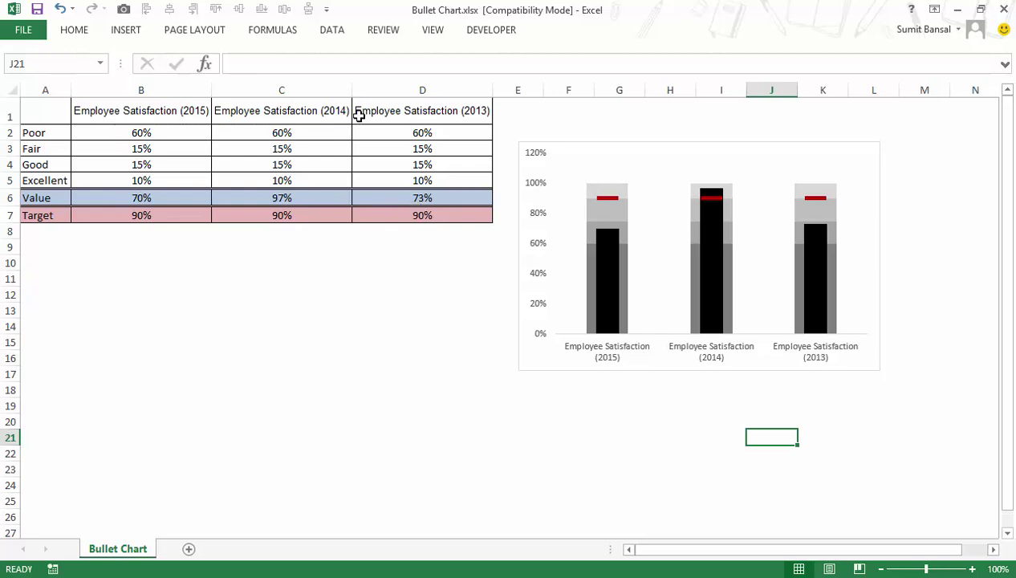
{"action": "mouse_move", "coordinate": [604, 311]}
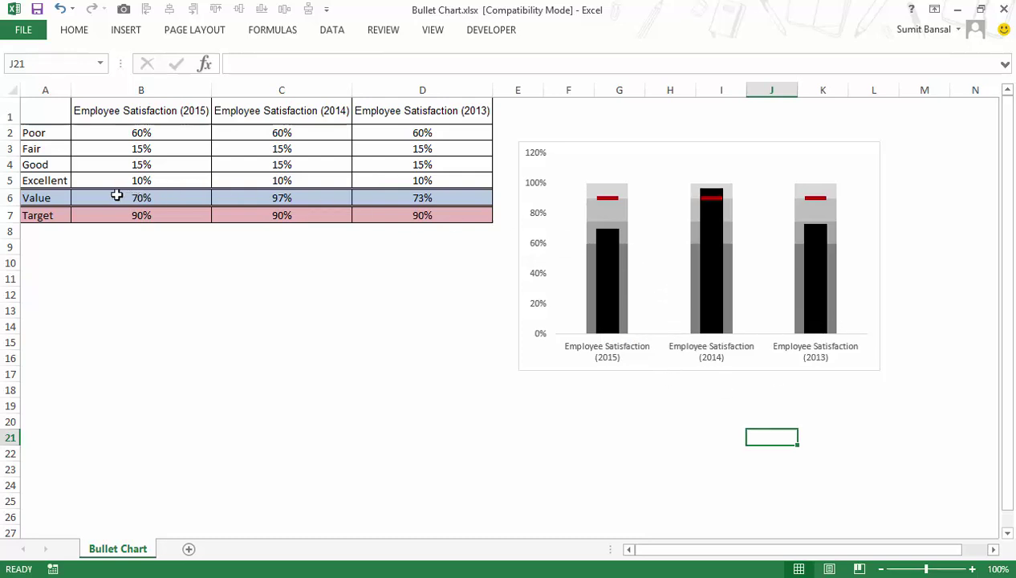
{"action": "left_click_drag", "start_coordinate": [112, 132], "coordinate": [377, 134]}
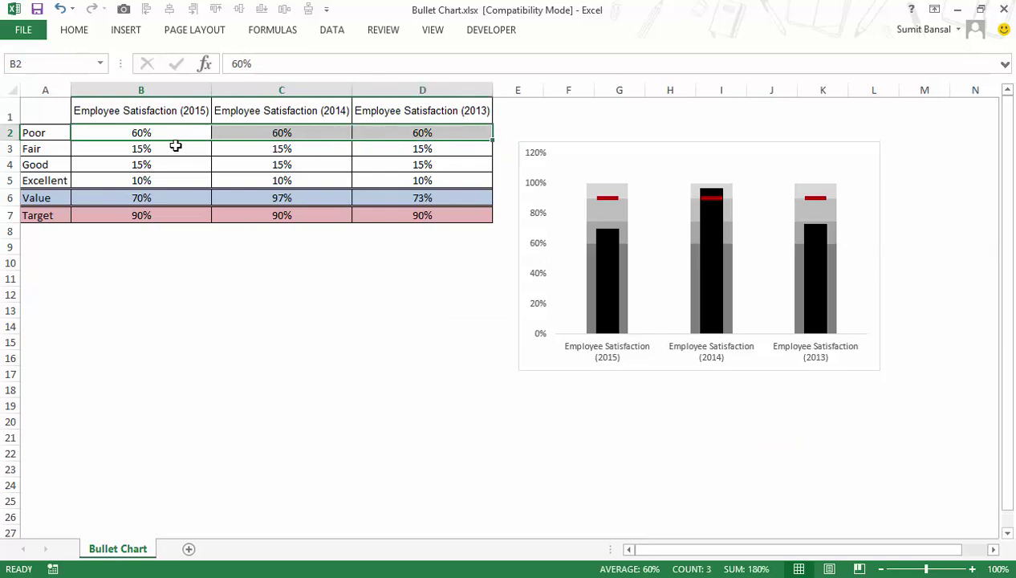
{"action": "left_click_drag", "start_coordinate": [174, 148], "coordinate": [379, 148]}
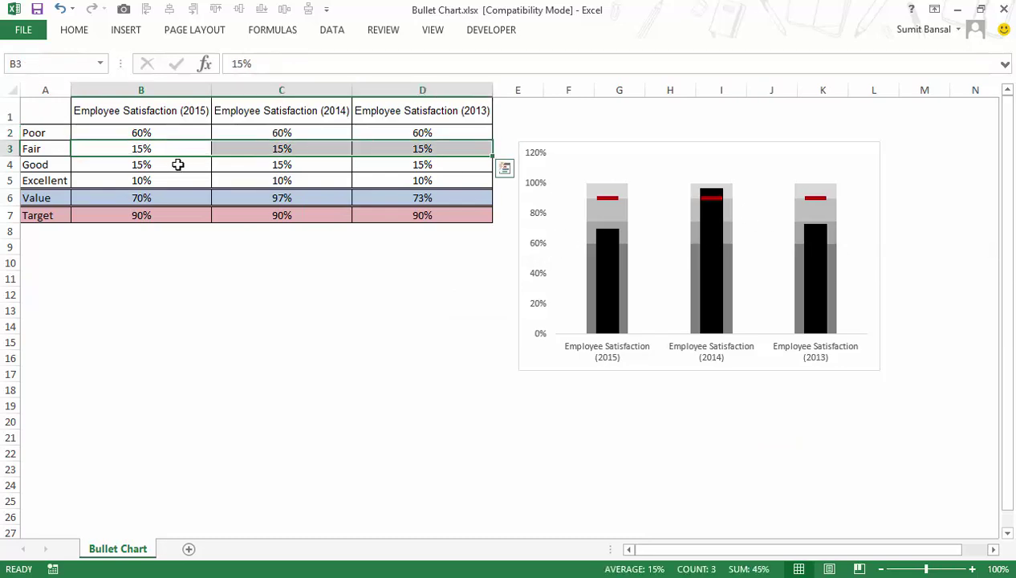
{"action": "left_click_drag", "start_coordinate": [176, 164], "coordinate": [377, 164]}
{"action": "left_click_drag", "start_coordinate": [187, 181], "coordinate": [379, 181]}
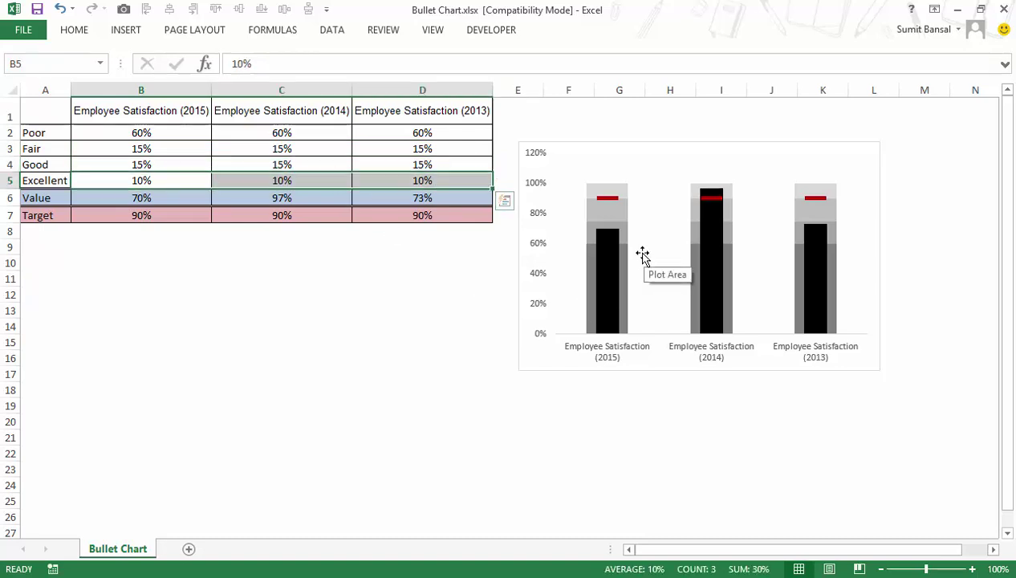
Step: Set the 2014 Good band in cell C4 to 10% and the 2014 Fair band in cell C3 to 20%
{"action": "left_click", "coordinate": [281, 164]}
{"action": "type", "text": "10"}
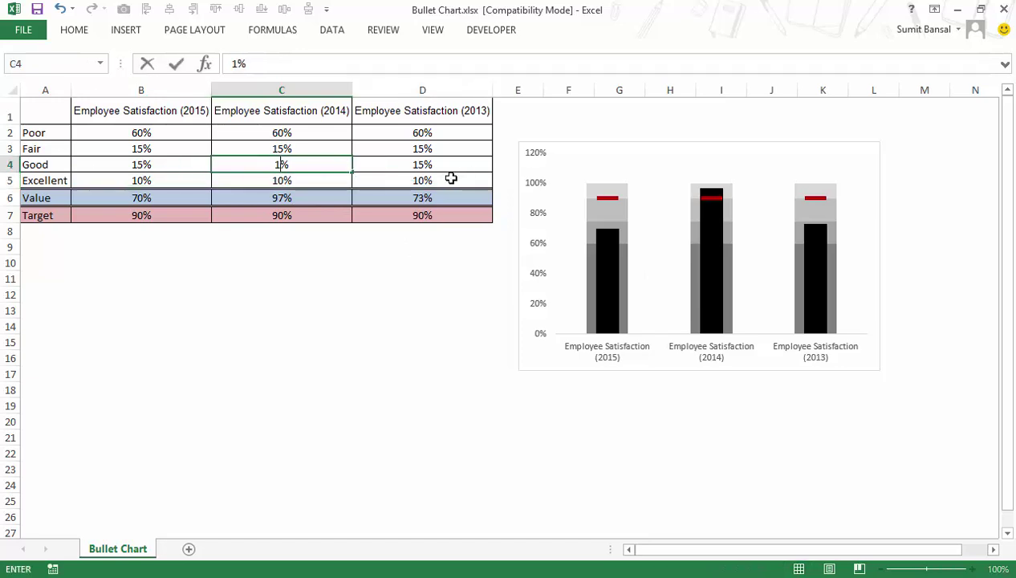
{"action": "key", "text": "shift+Return"}
{"action": "type", "text": "20"}
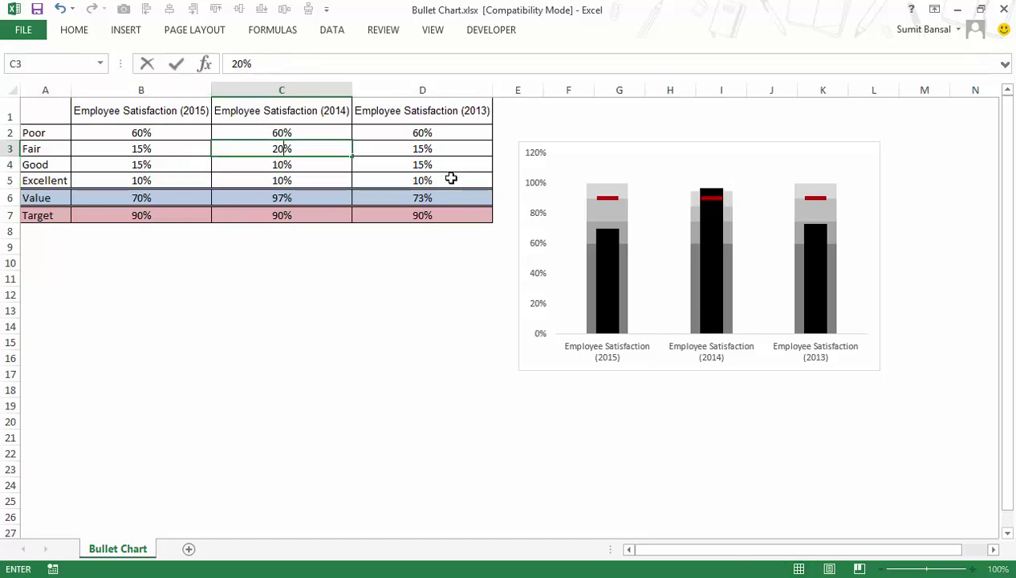
{"action": "key", "text": "shift+Return"}
{"action": "key", "text": "Up"}
{"action": "key", "text": "Down"}
{"action": "key", "text": "shift+Down"}
{"action": "key", "text": "shift+Down"}
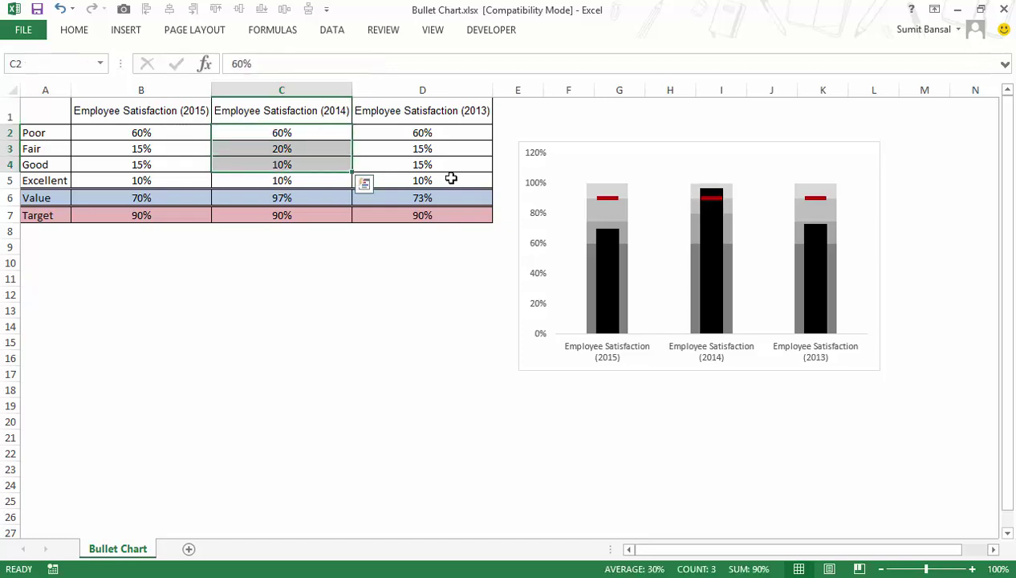
Step: Undo the last two changes to the 2014 Fair and Good band values
{"action": "left_click", "coordinate": [483, 361]}
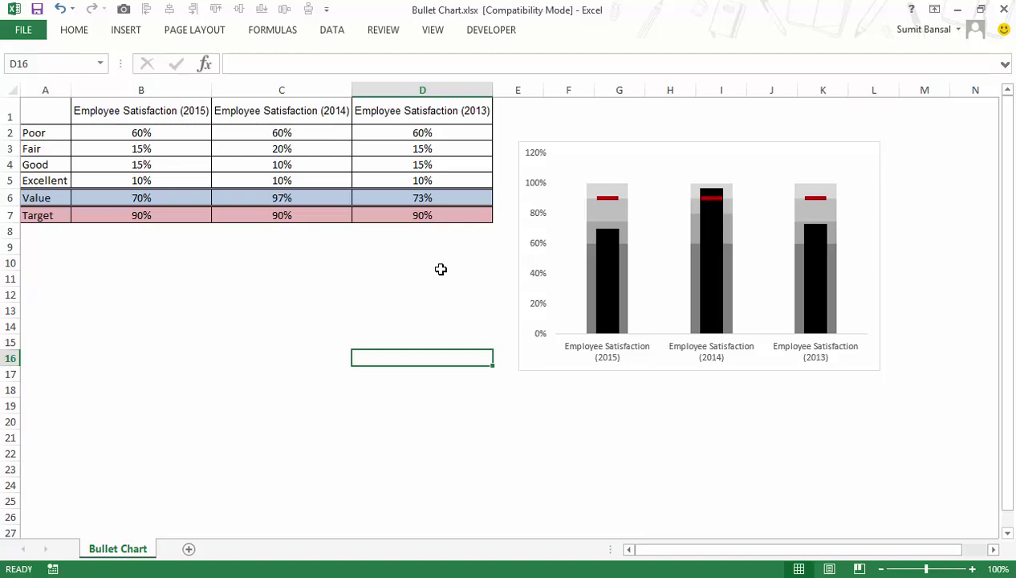
{"action": "key", "text": "ctrl+z"}
{"action": "key", "text": "ctrl+z"}
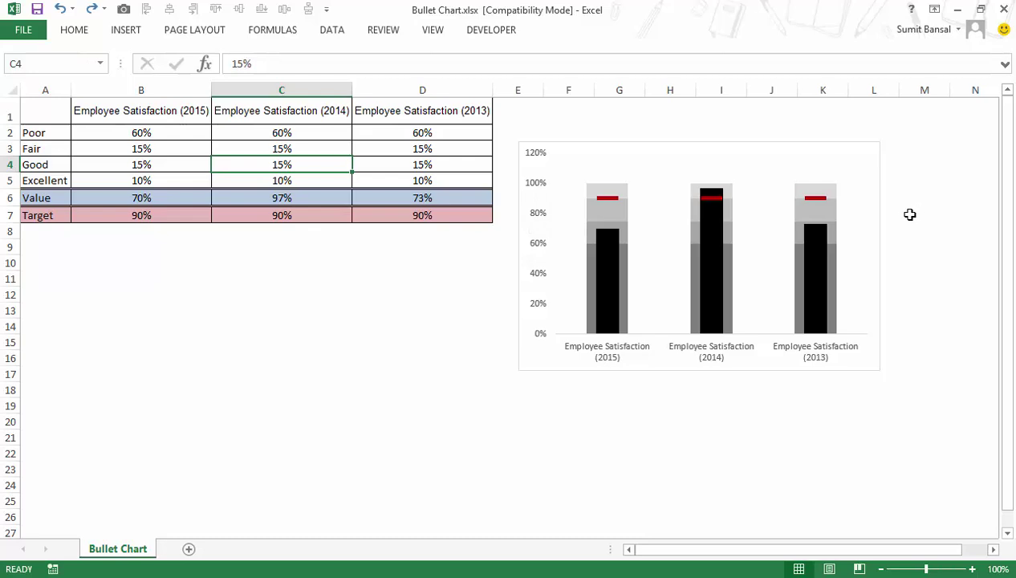
Step: Set the gap width of the chart's gray Poor series to 0% so the bands span the whole plot area
{"action": "left_click", "coordinate": [628, 270]}
{"action": "right_click", "coordinate": [627, 270]}
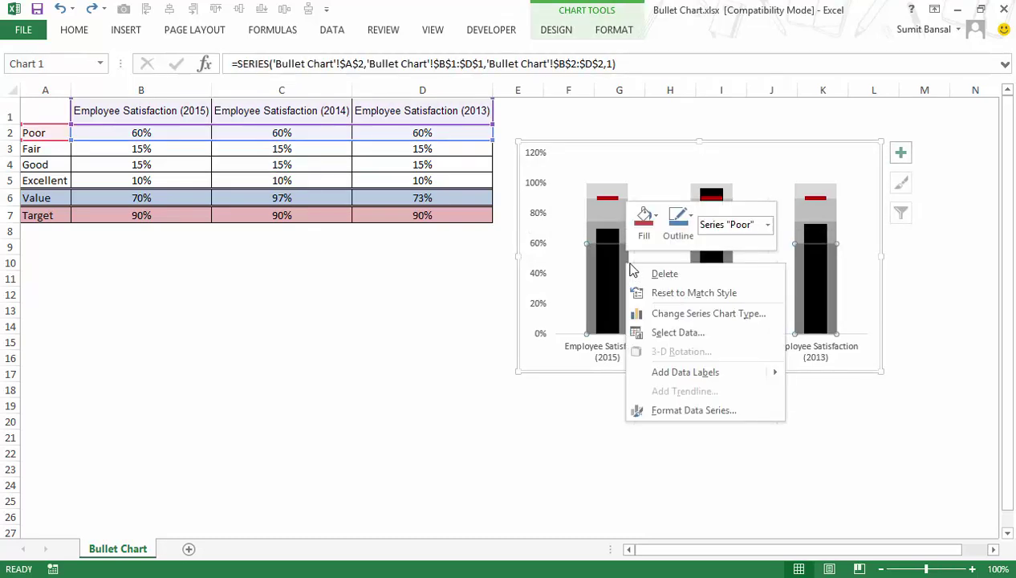
{"action": "left_click", "coordinate": [688, 412]}
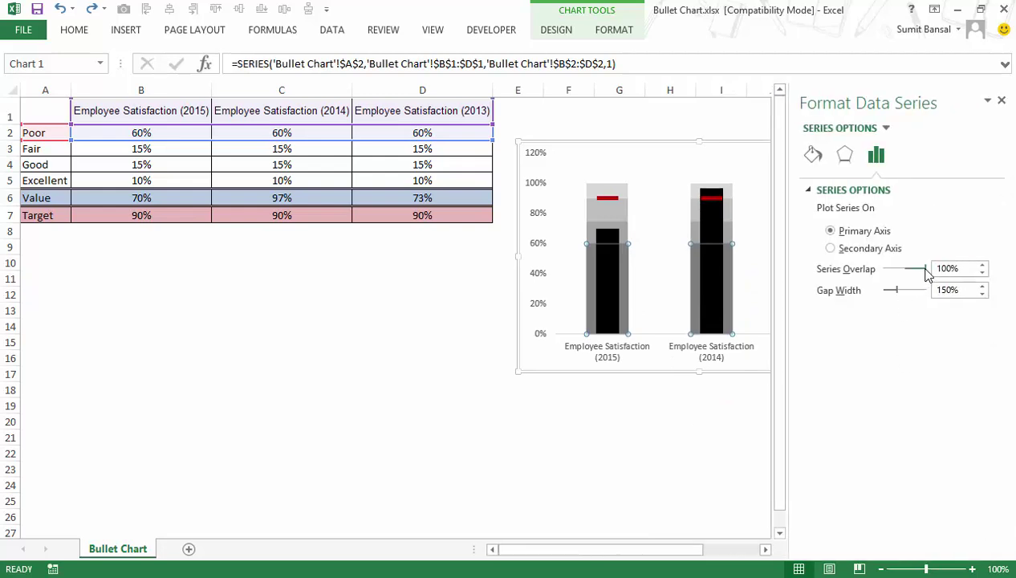
{"action": "left_click_drag", "start_coordinate": [897, 291], "coordinate": [889, 290]}
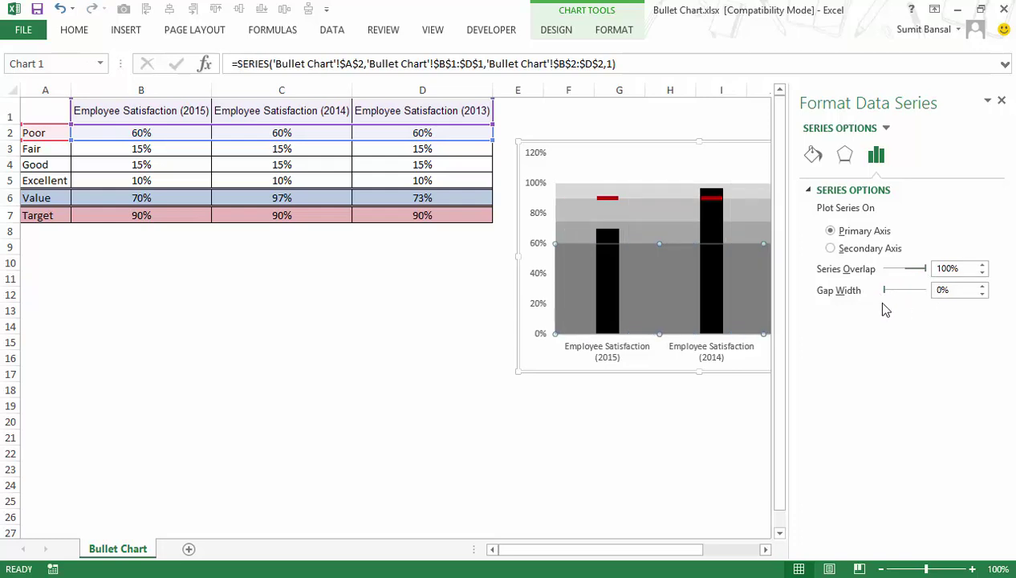
{"action": "left_click", "coordinate": [1002, 100]}
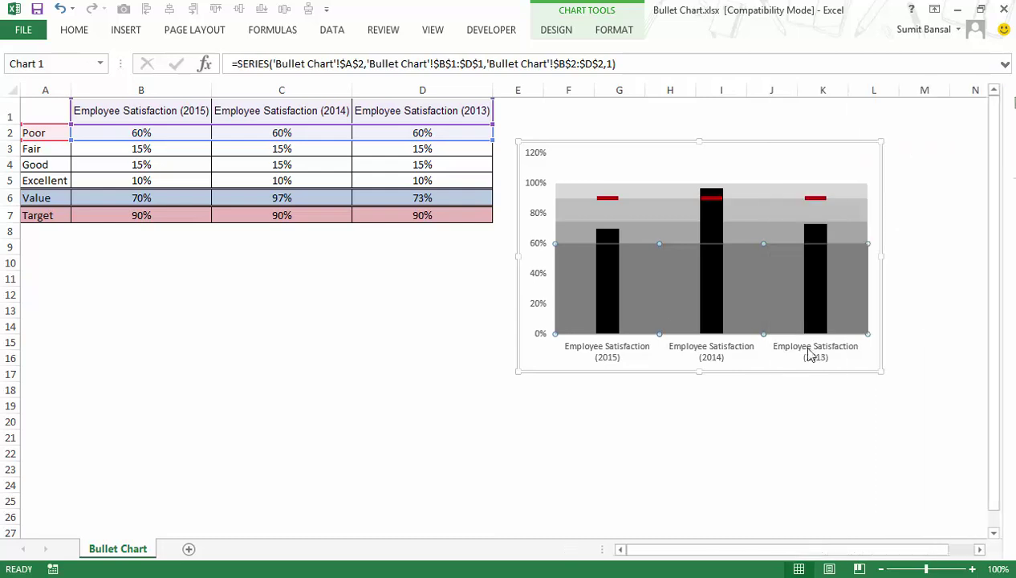
{"action": "left_click", "coordinate": [577, 421]}
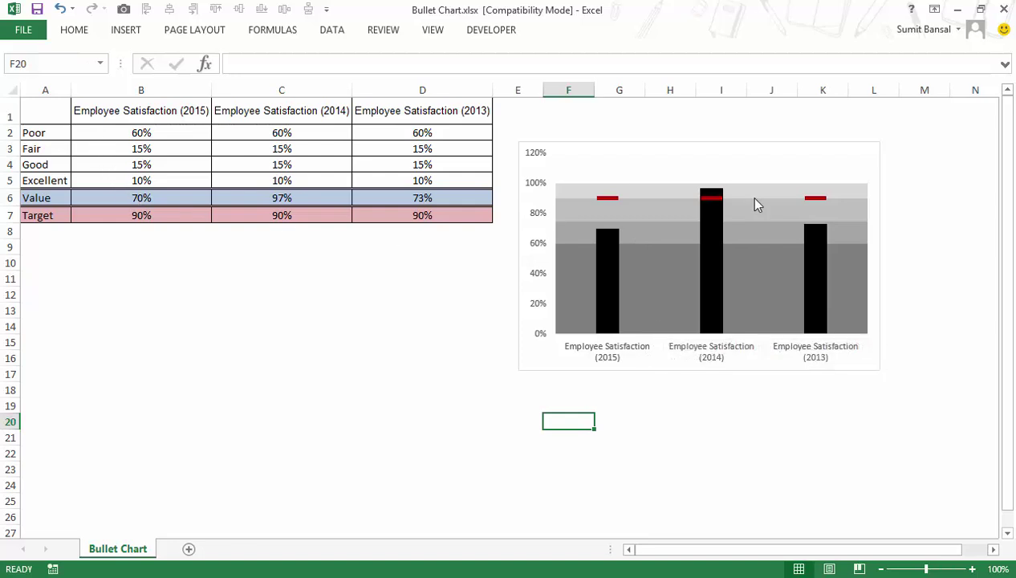
Step: Undo the gap width change on the gray bands and deselect the chart
{"action": "mouse_move", "coordinate": [669, 254]}
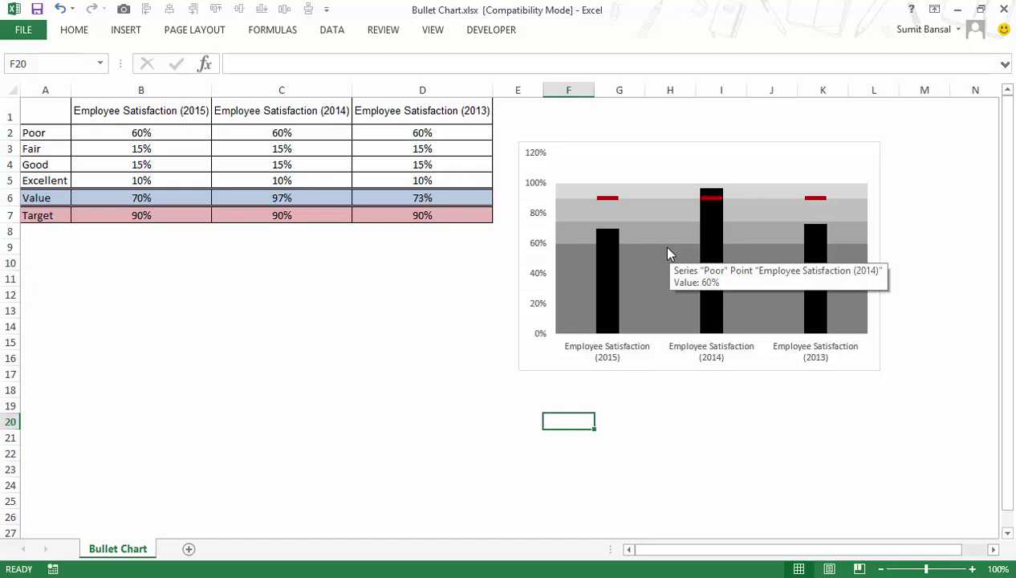
{"action": "left_click", "coordinate": [670, 254]}
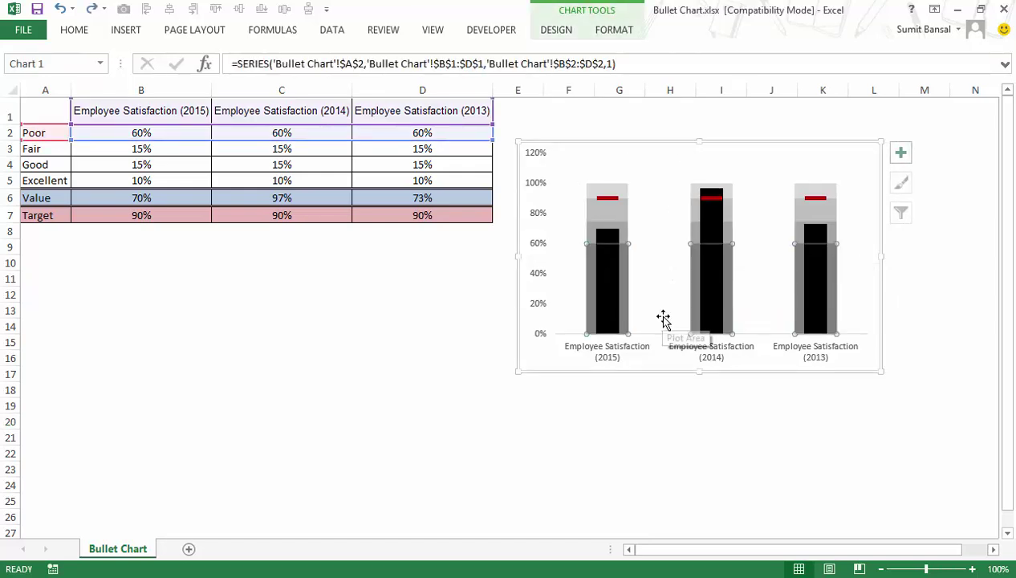
{"action": "left_click", "coordinate": [458, 368]}
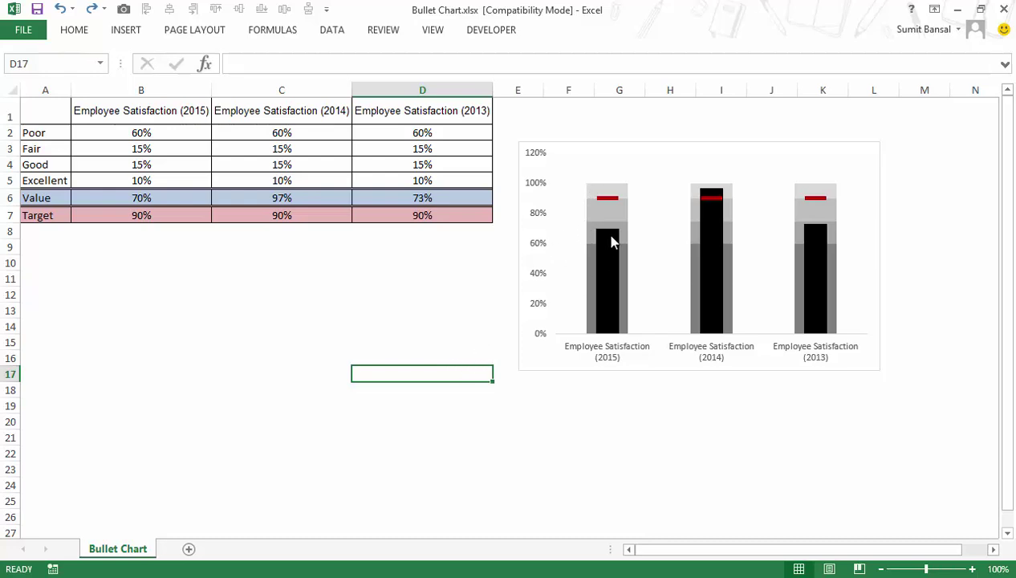
{"action": "mouse_move", "coordinate": [612, 242]}
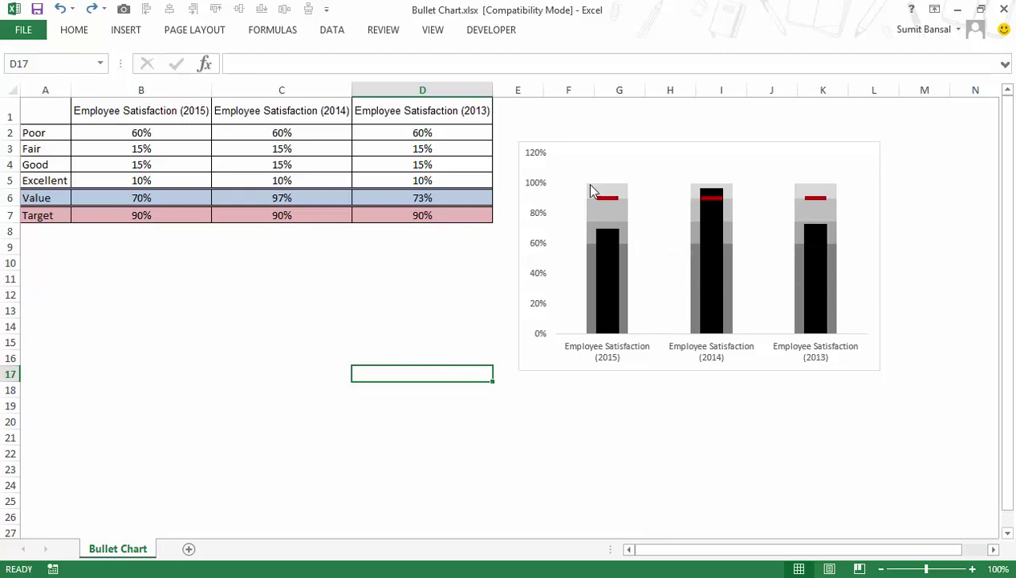